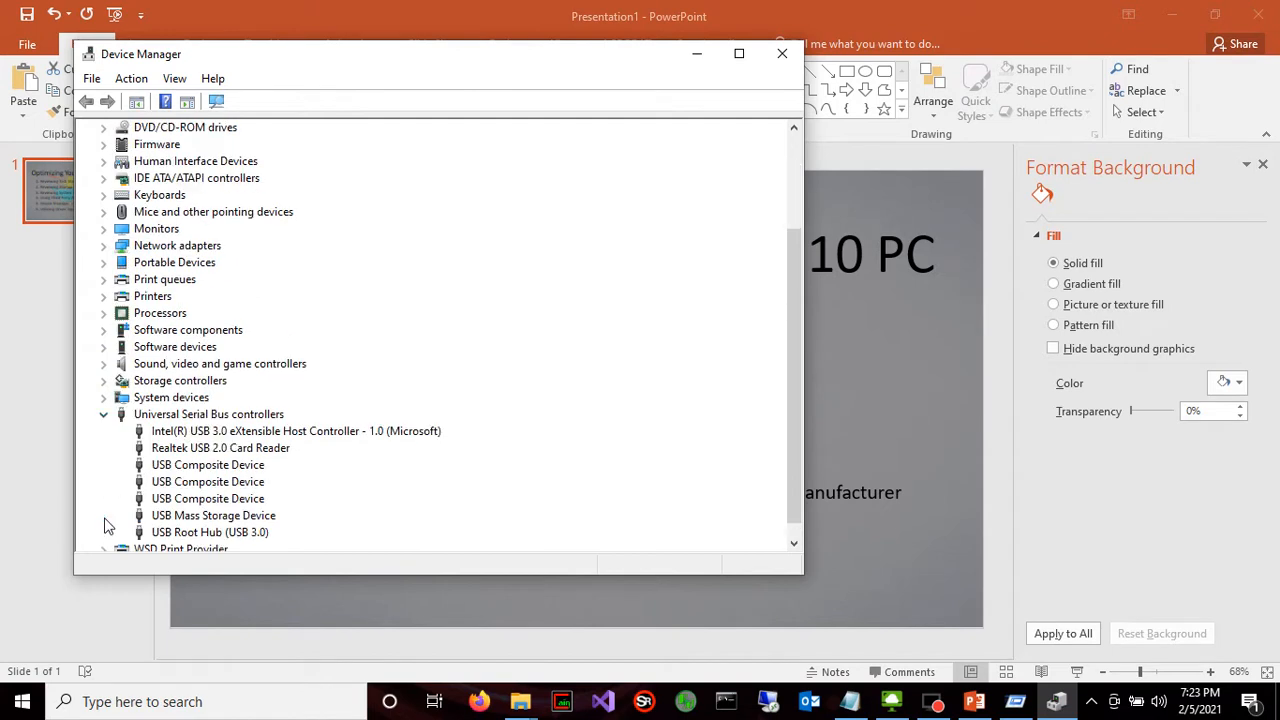
Close the extra open window and look through the hardware categories in Device Manager
scroll(121, 493, down, 1)
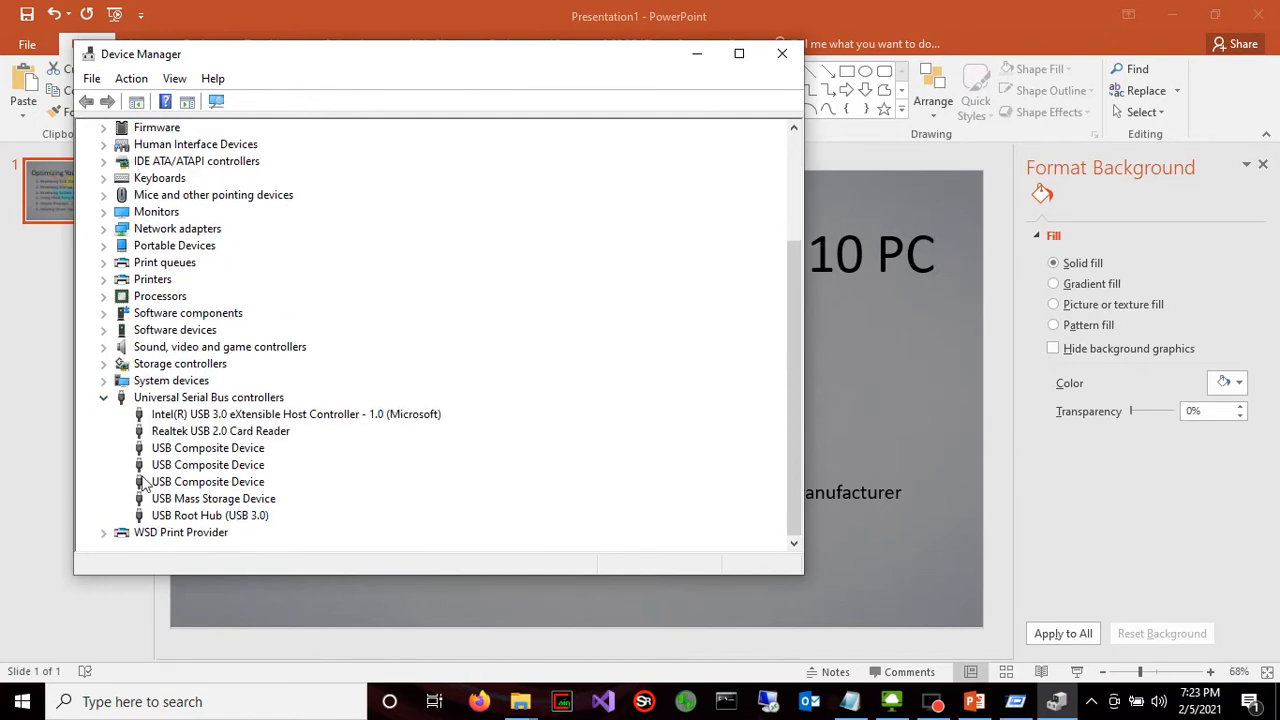
click(1015, 701)
click(1268, 12)
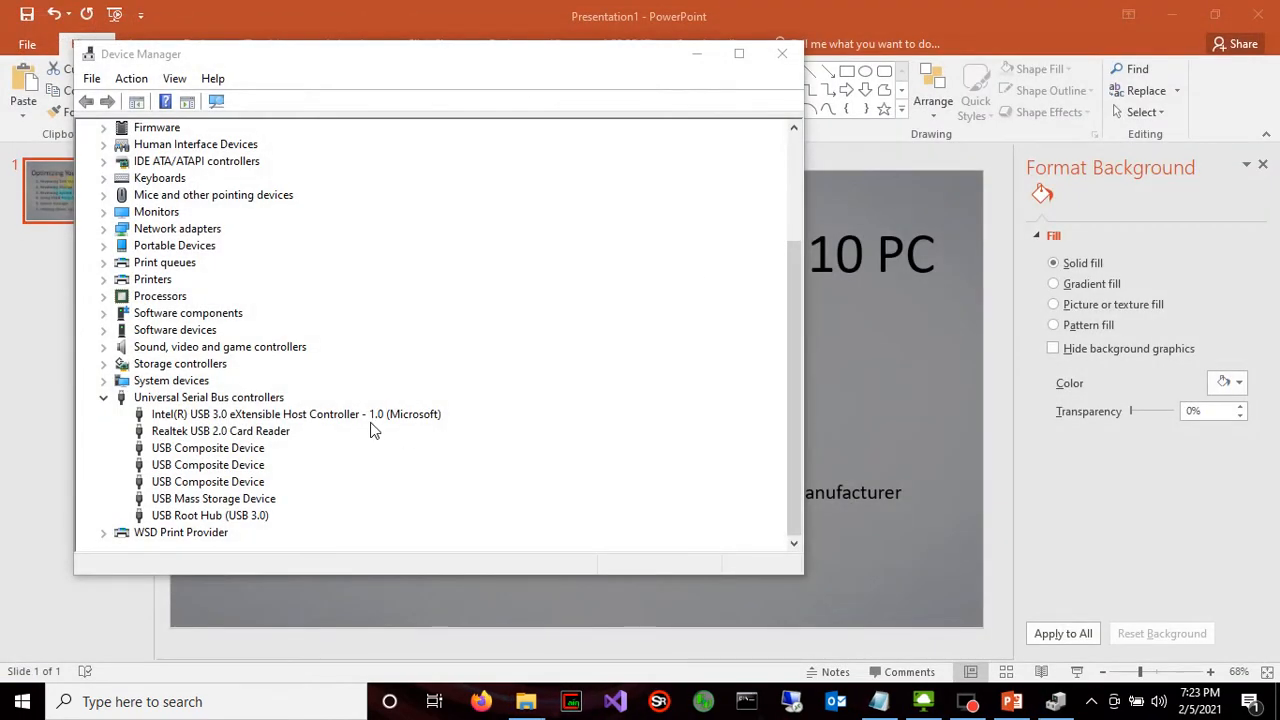
scroll(430, 422, down, 3)
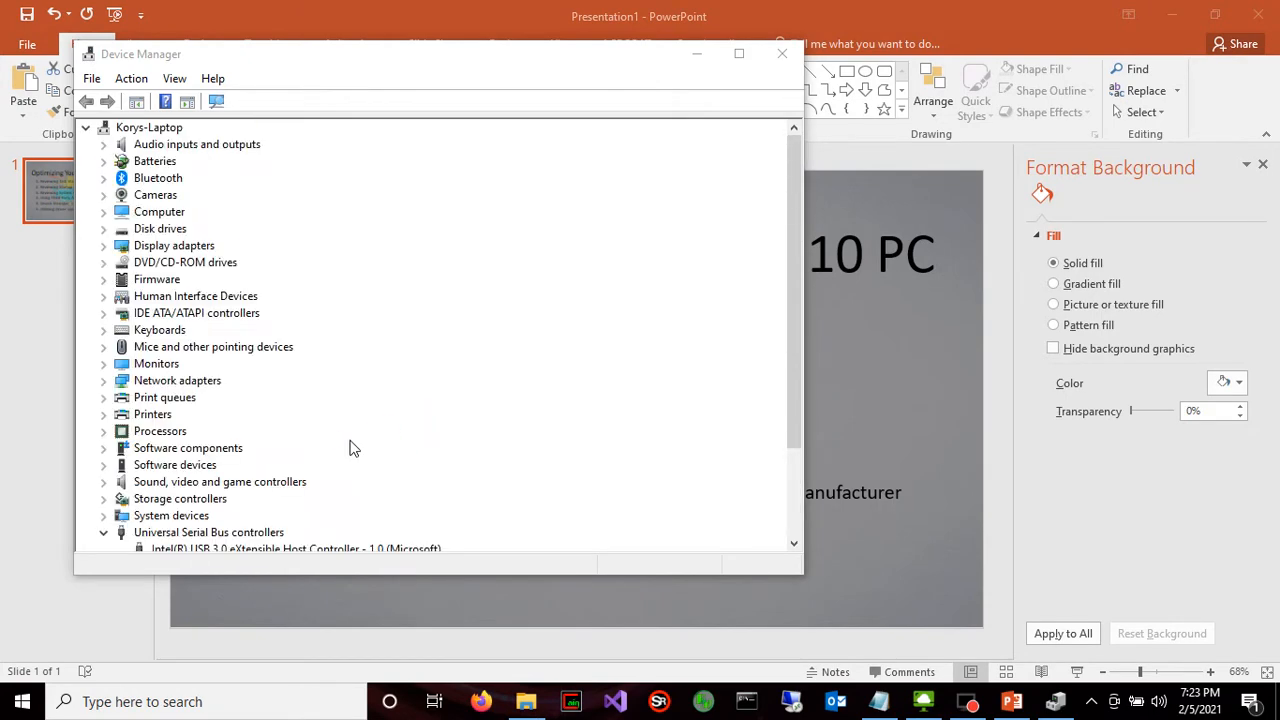
scroll(352, 448, down, 3)
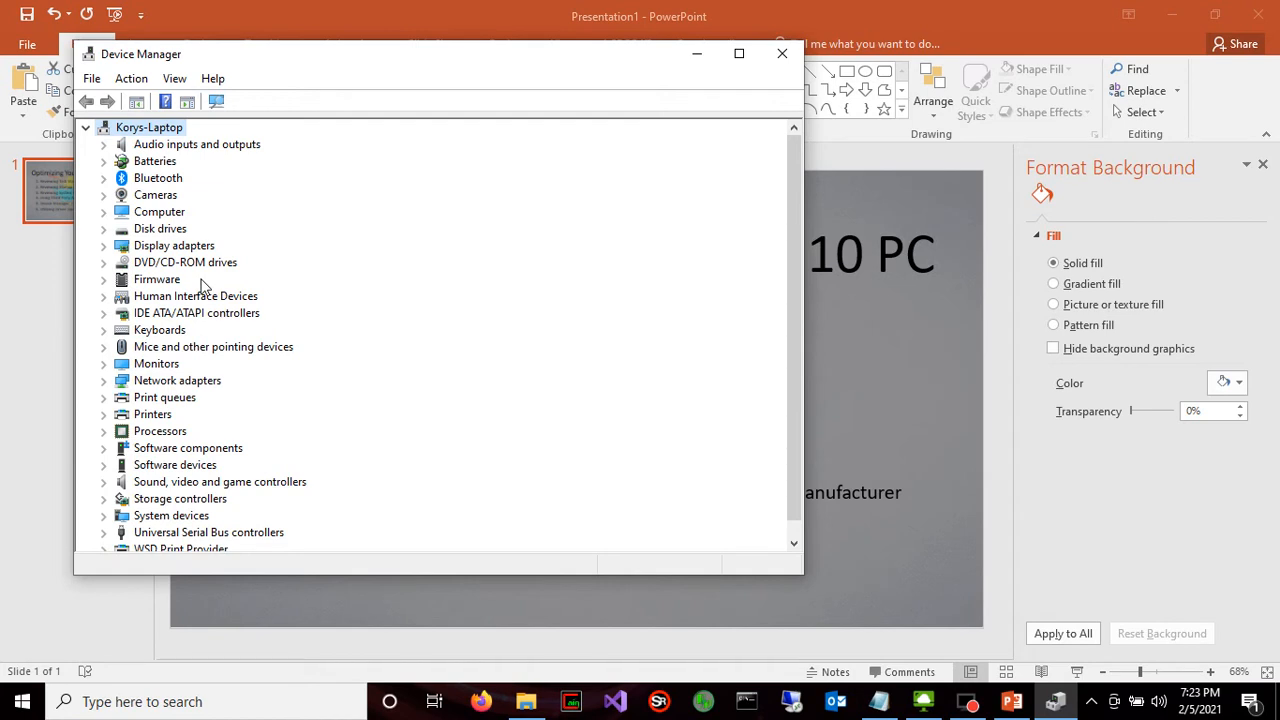
Review the driver update choices for the Generic PnP Monitor, including browsing the computer for driver software, without installing anything
click(104, 364)
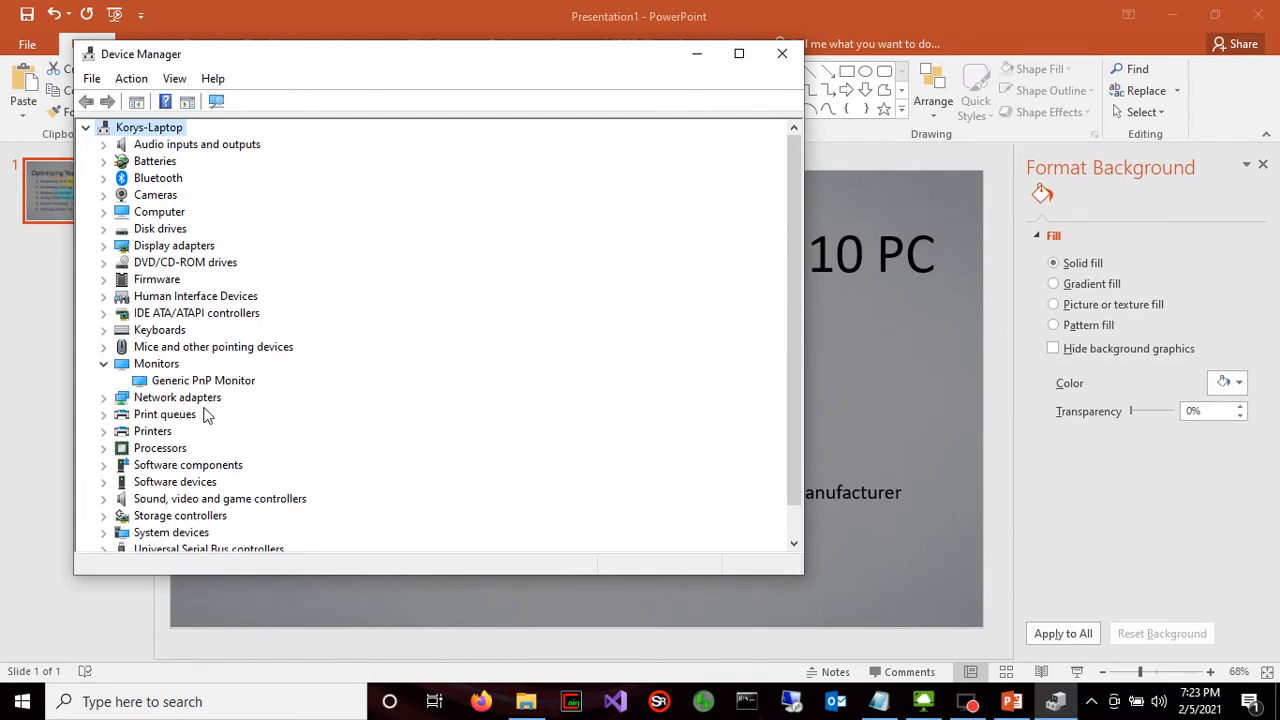
right_click(226, 381)
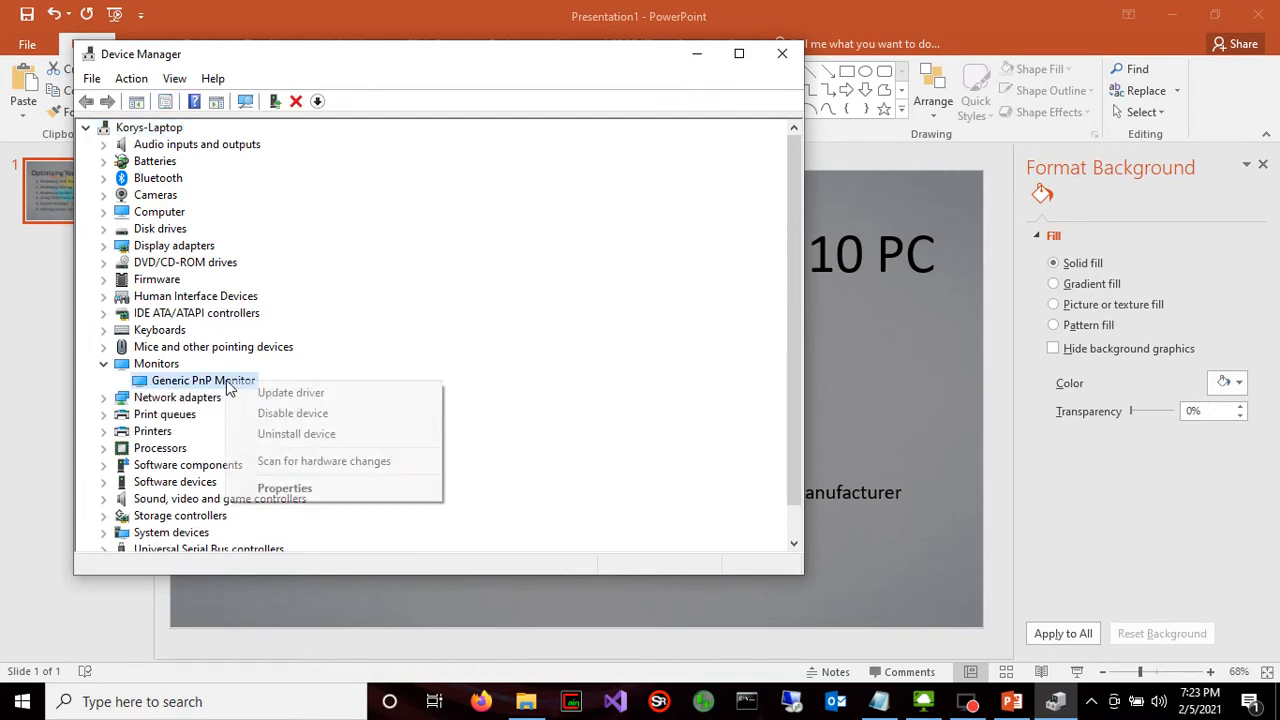
click(275, 393)
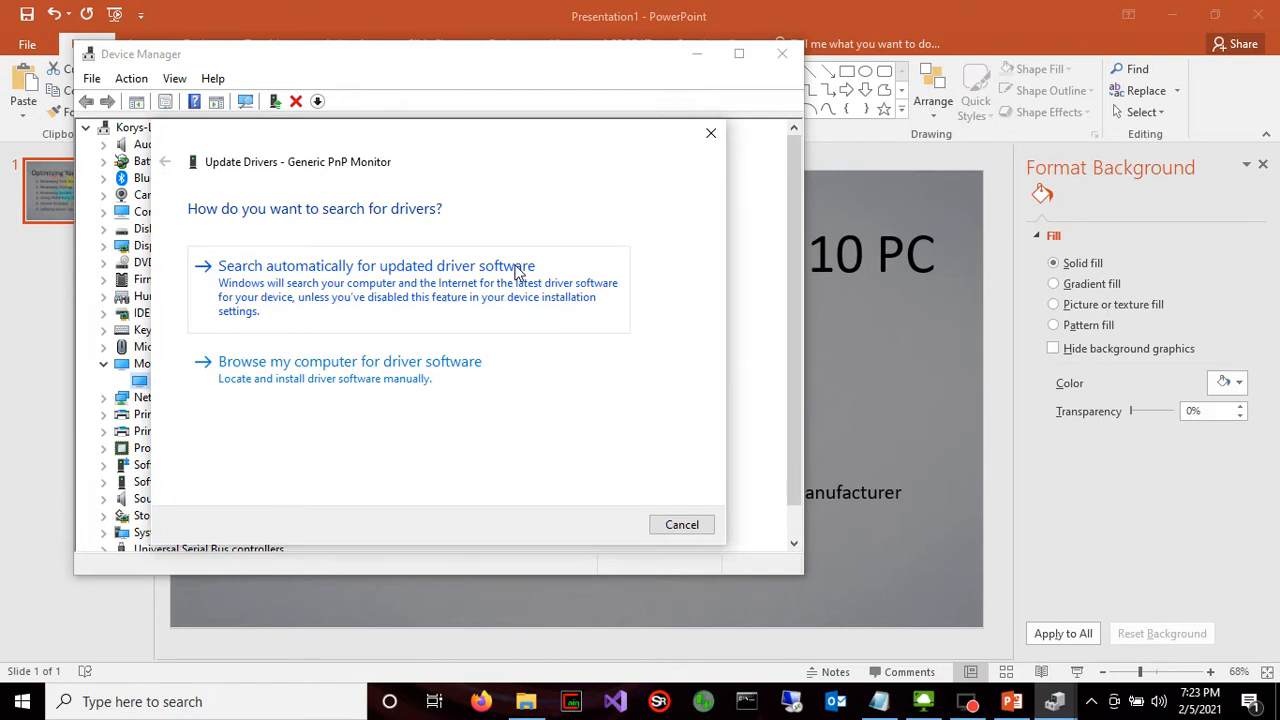
click(471, 362)
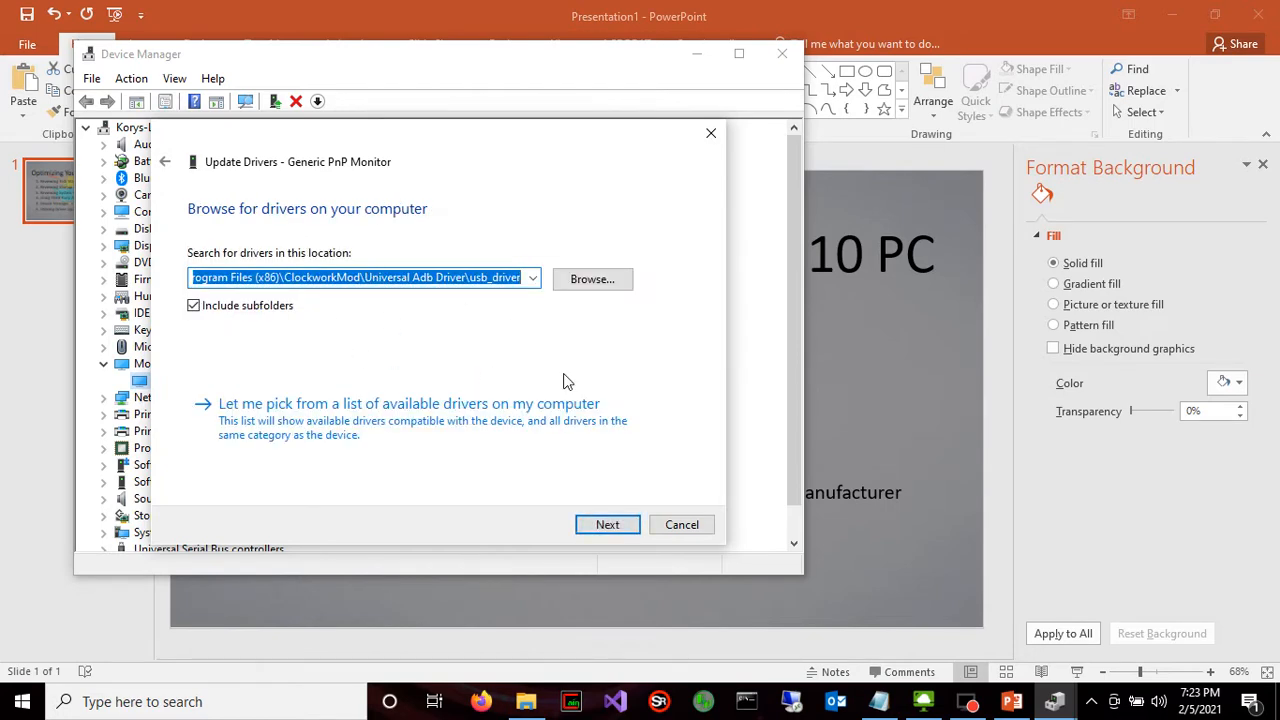
click(700, 530)
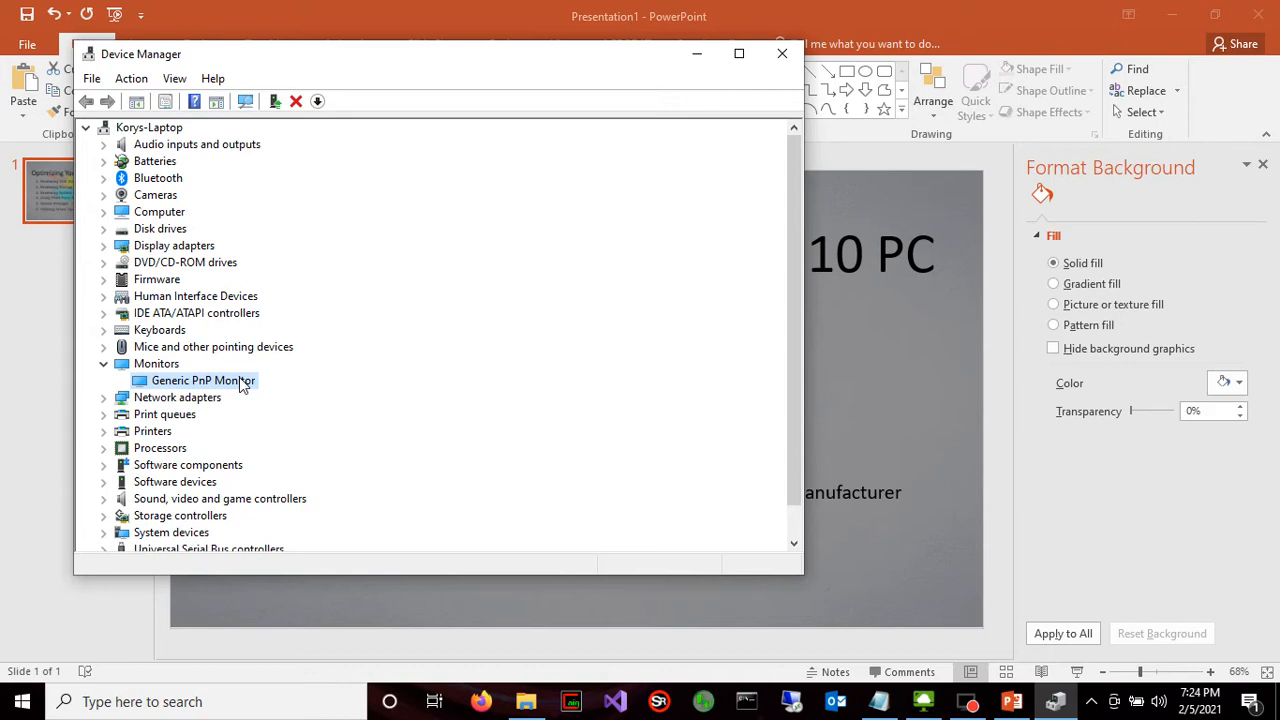
Open the Generic PnP Monitor's properties and examine its driver information and driver management options
right_click(241, 382)
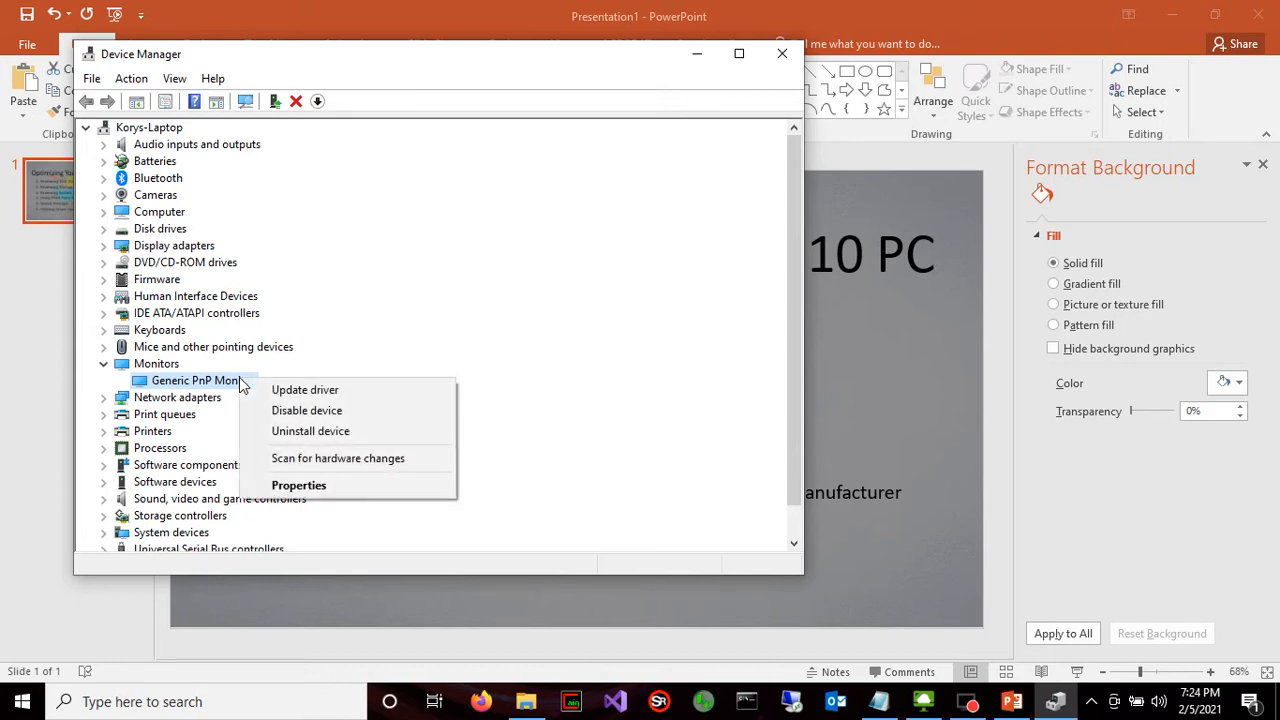
click(323, 488)
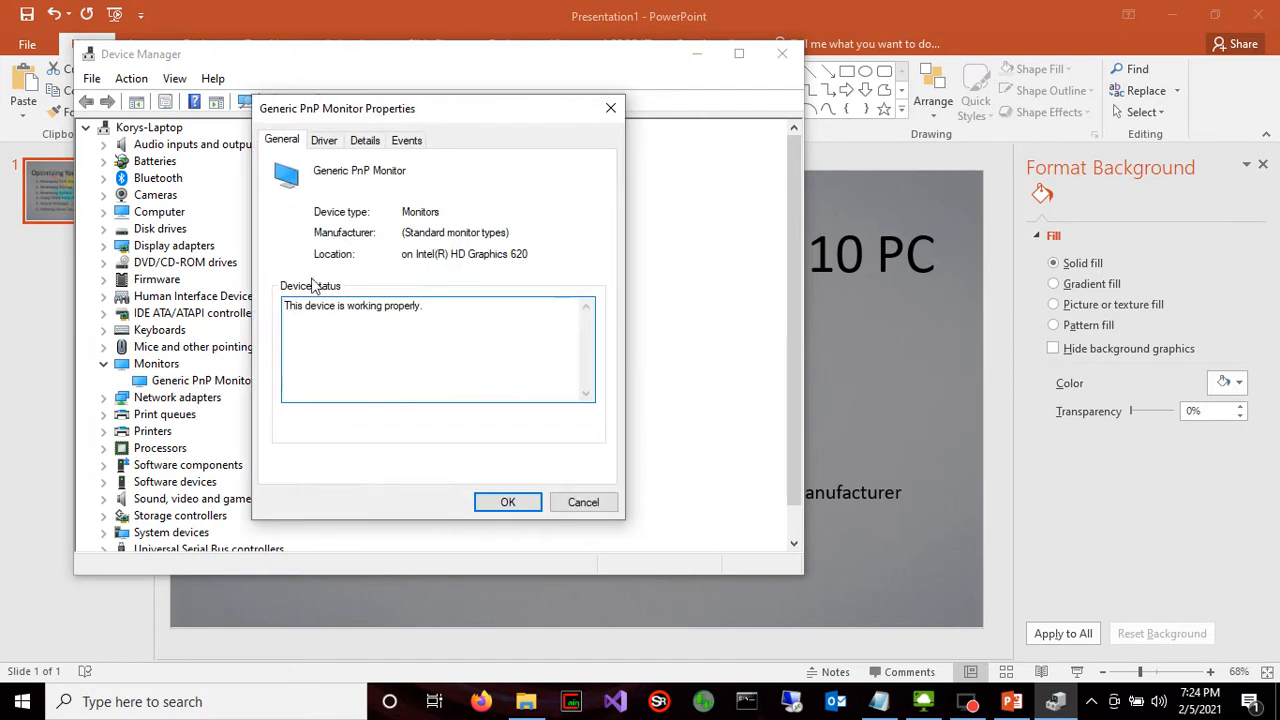
click(340, 146)
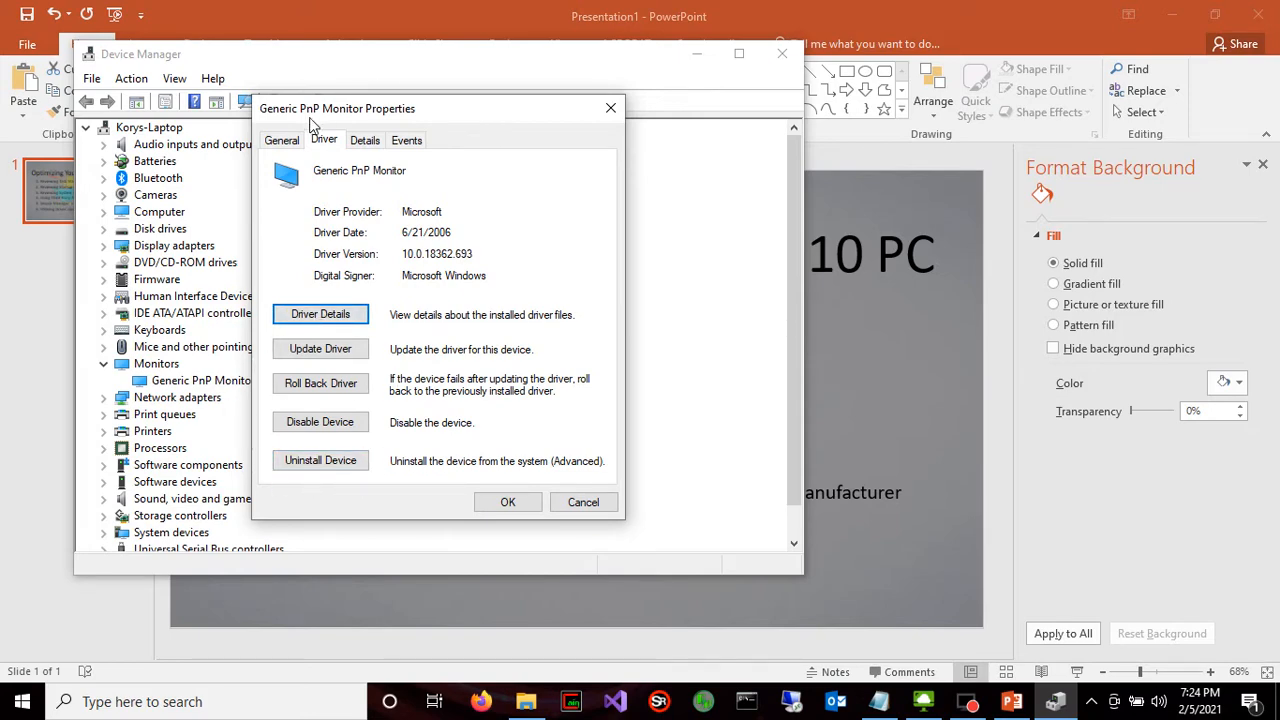
drag(310, 120, 420, 122)
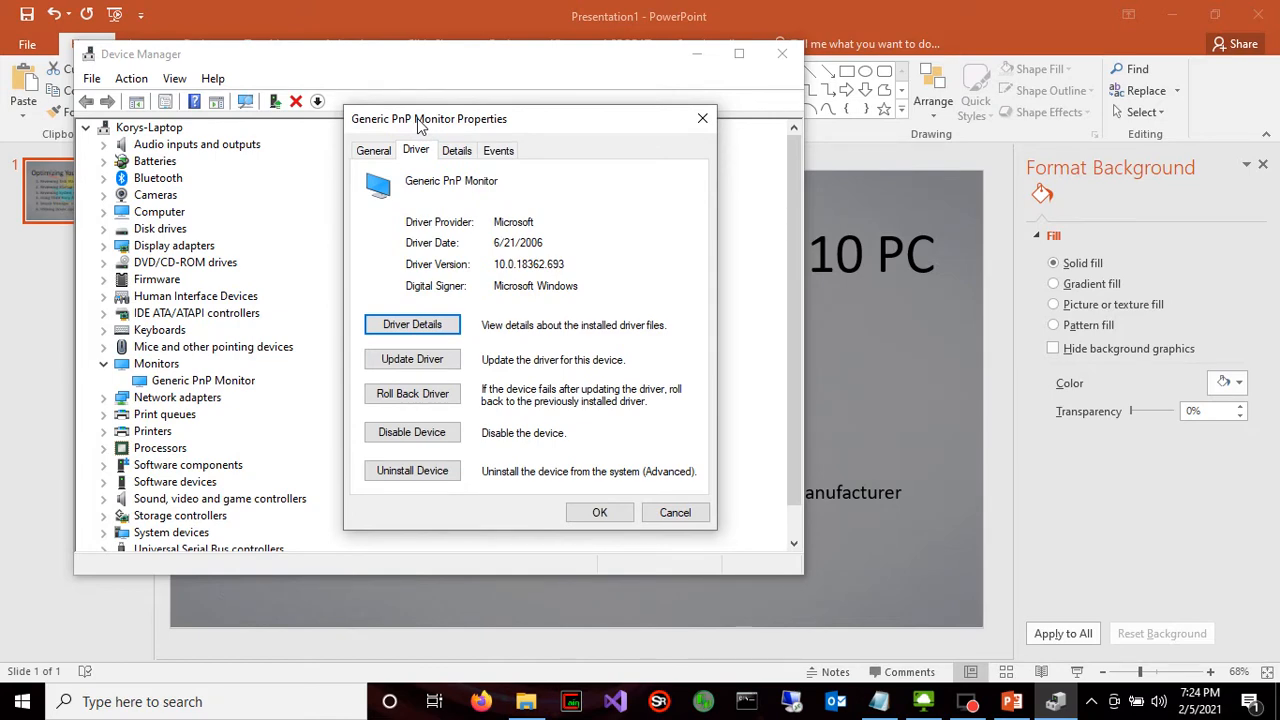
drag(420, 121, 405, 132)
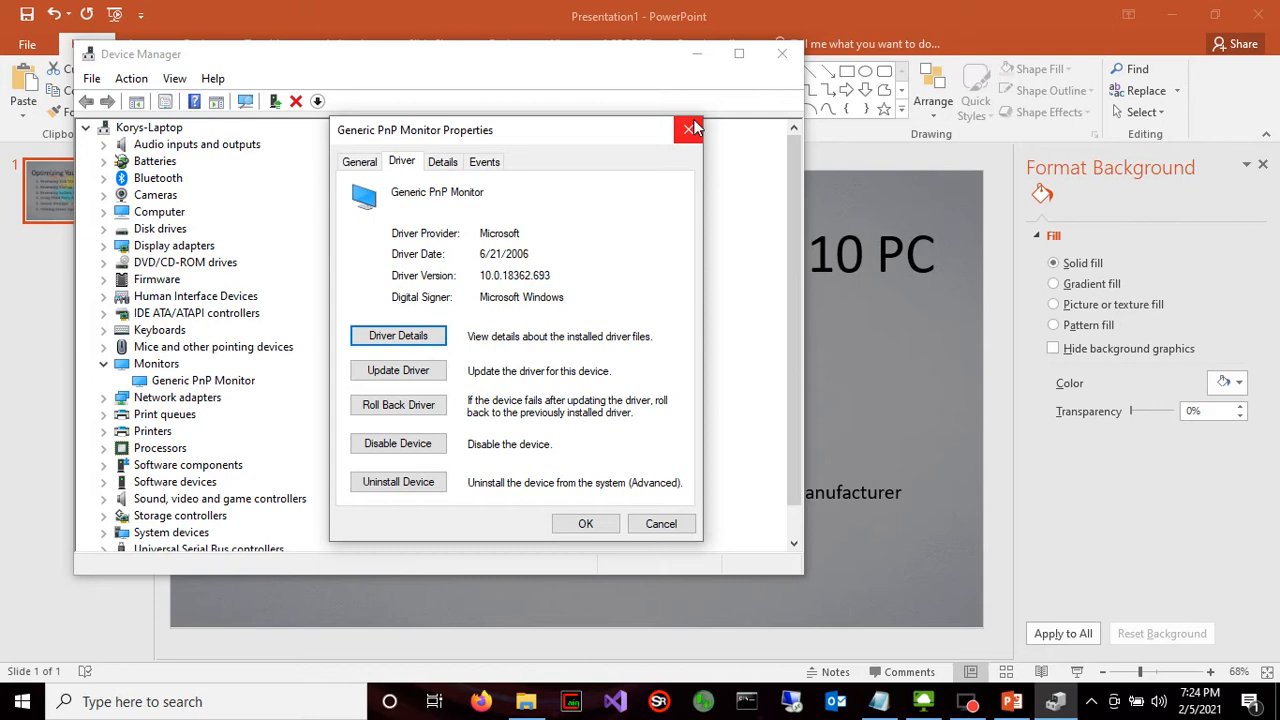
View the driver search choices from the monitor's properties without running a search, and close Device Manager
click(421, 376)
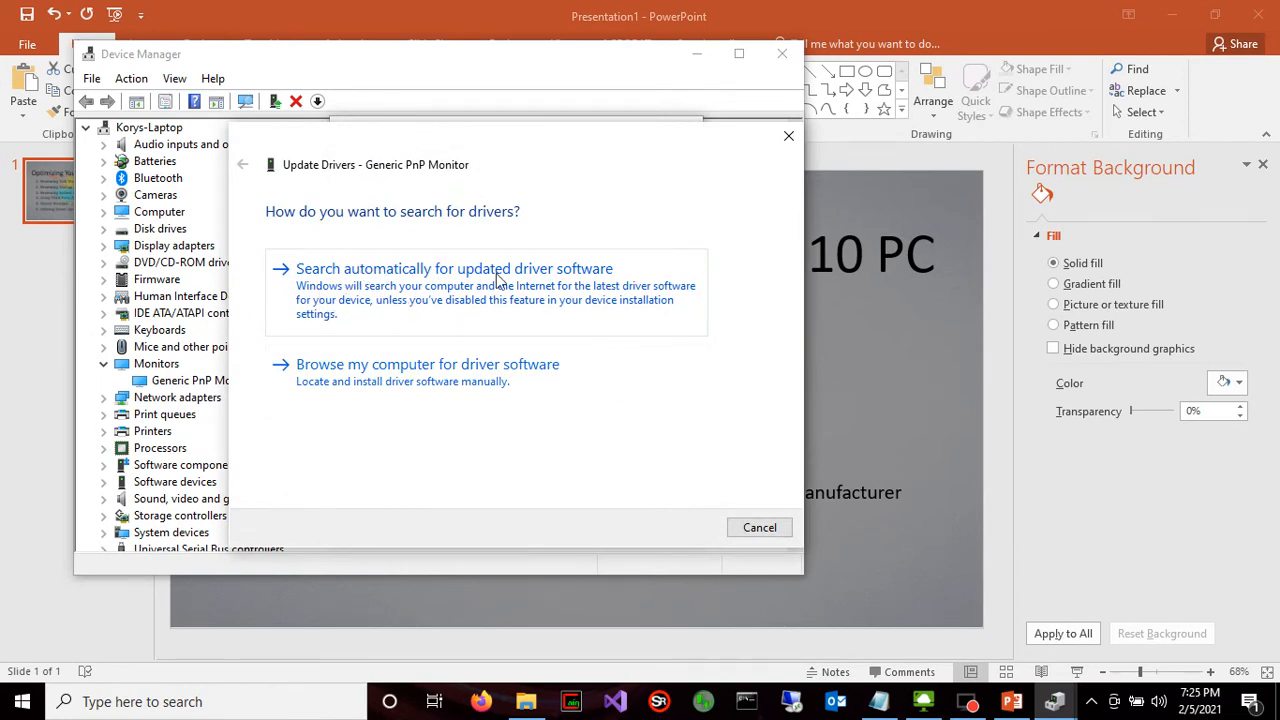
click(775, 535)
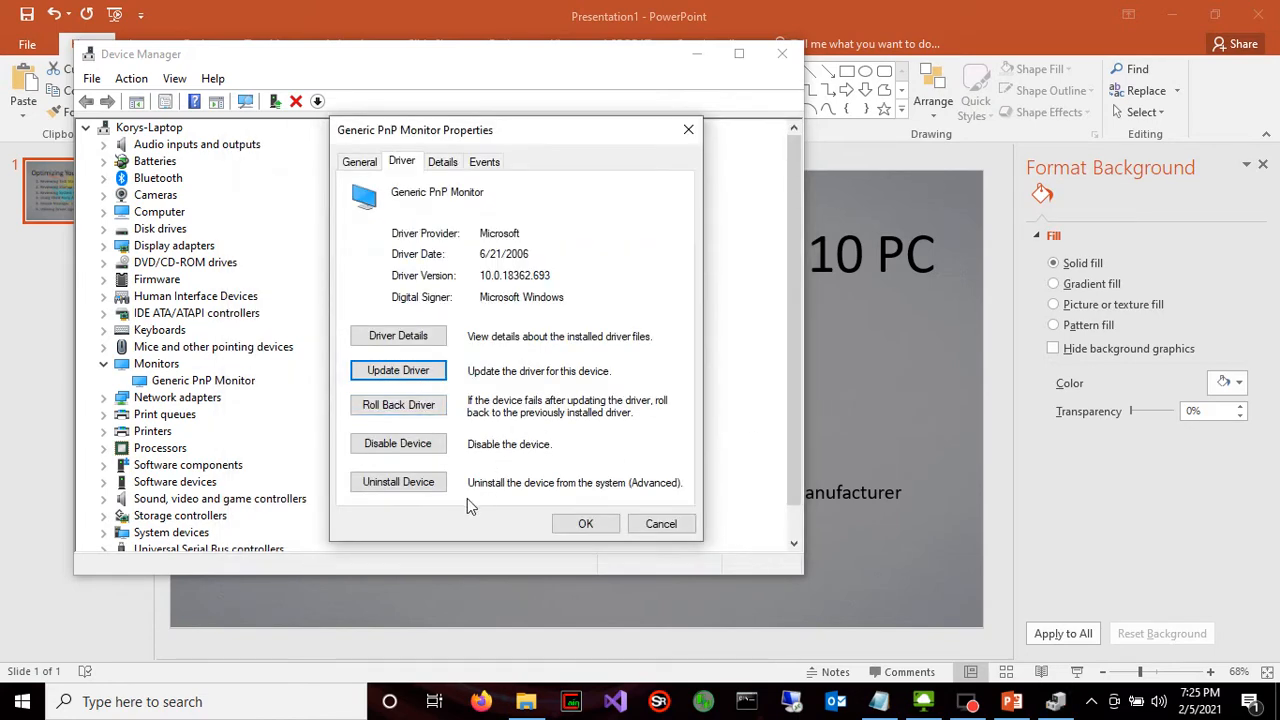
click(652, 525)
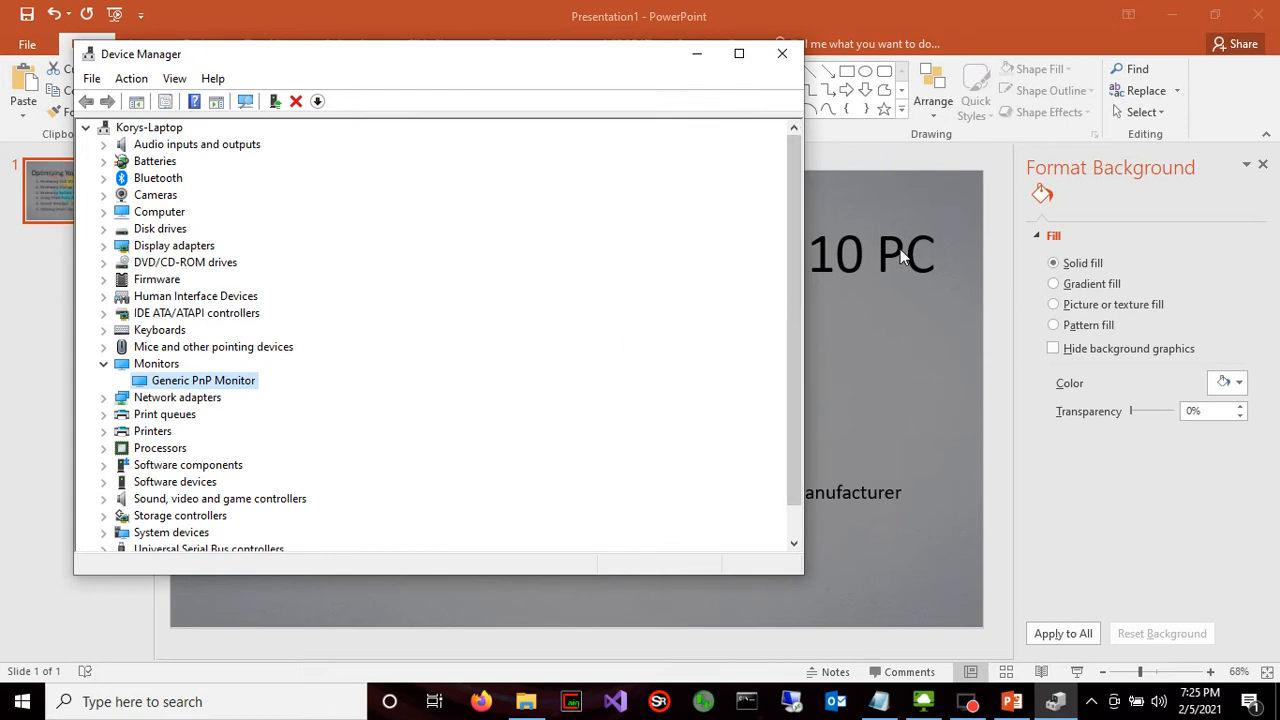
click(782, 54)
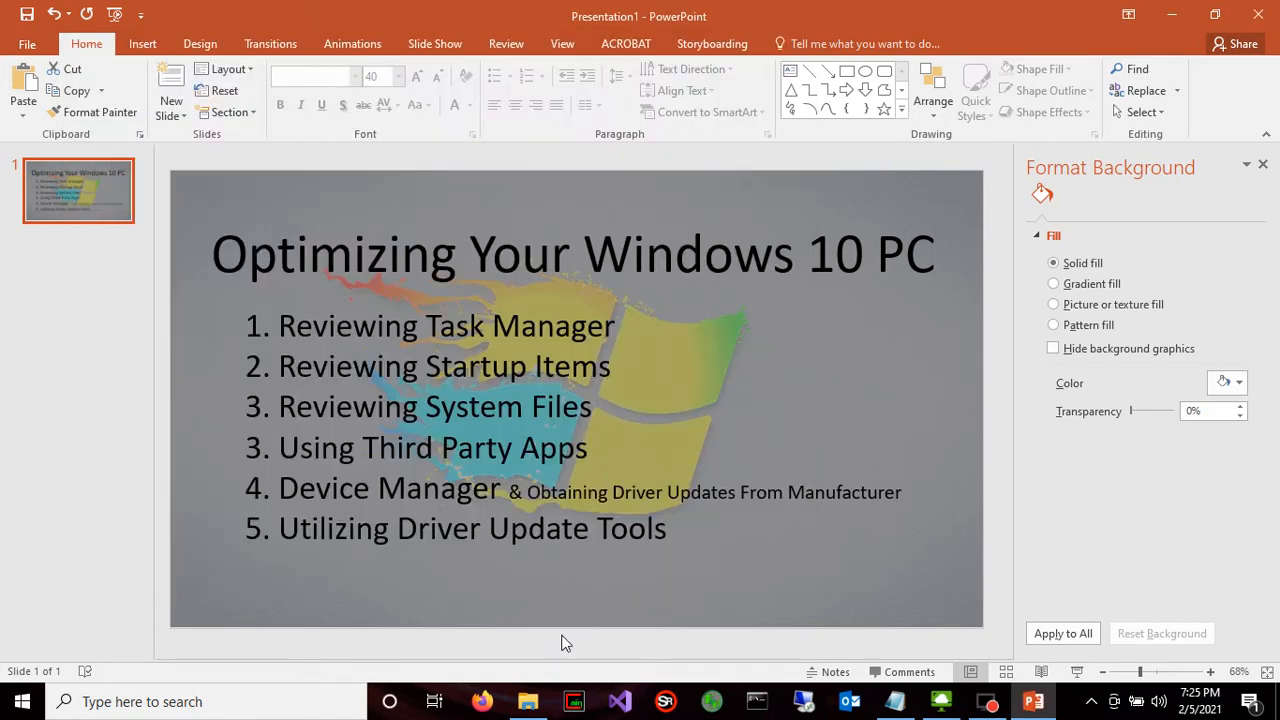
Switch to the Navigation Main tool and look up the laptop's serial number on the manufacturer's support site
click(488, 701)
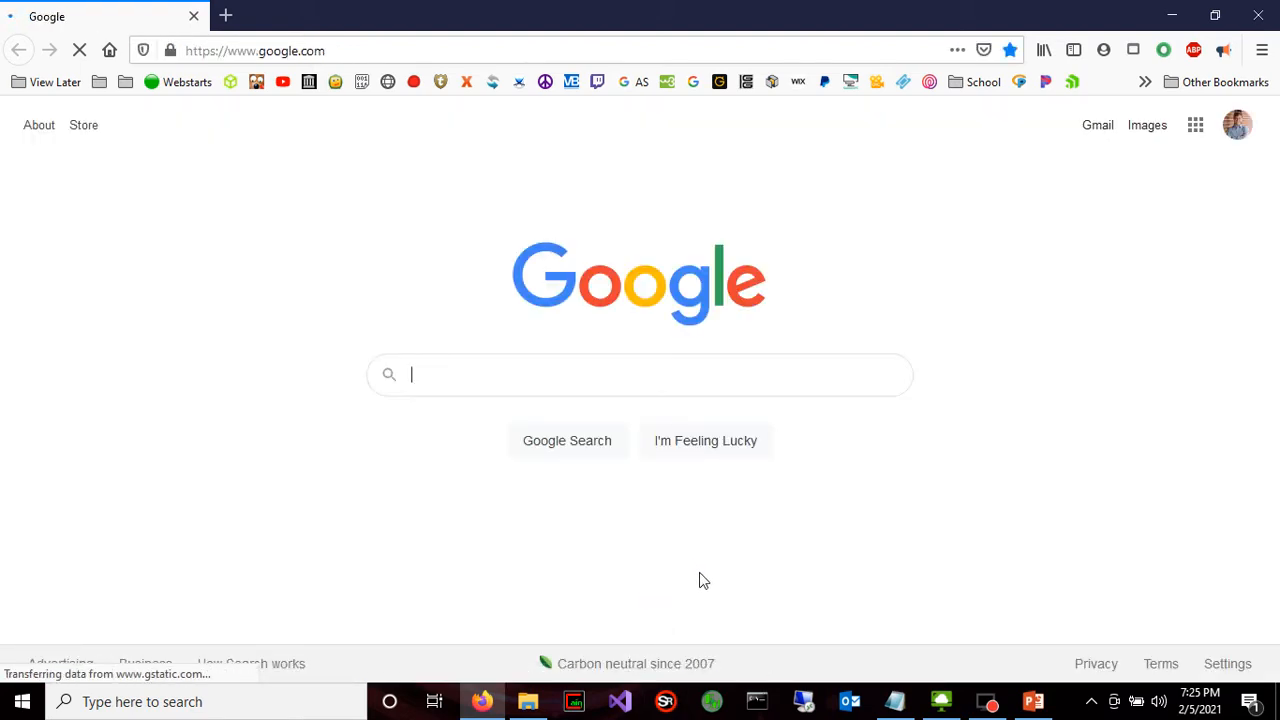
click(1170, 16)
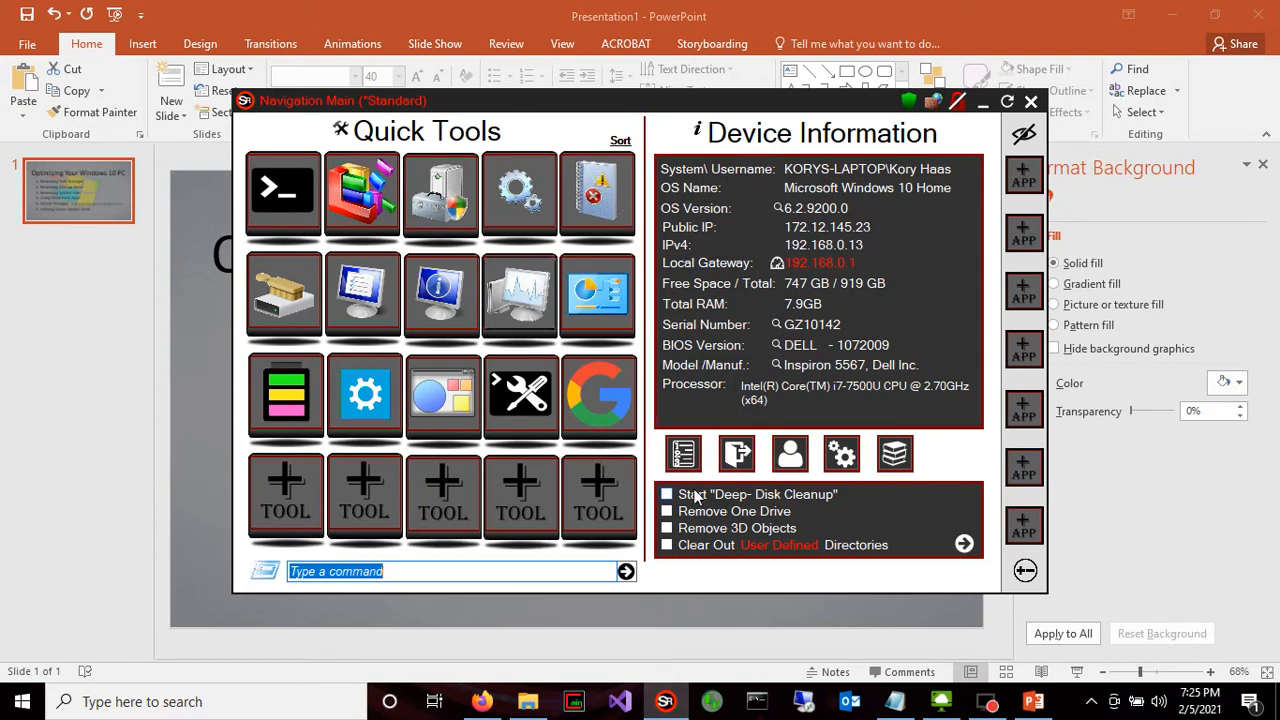
click(776, 323)
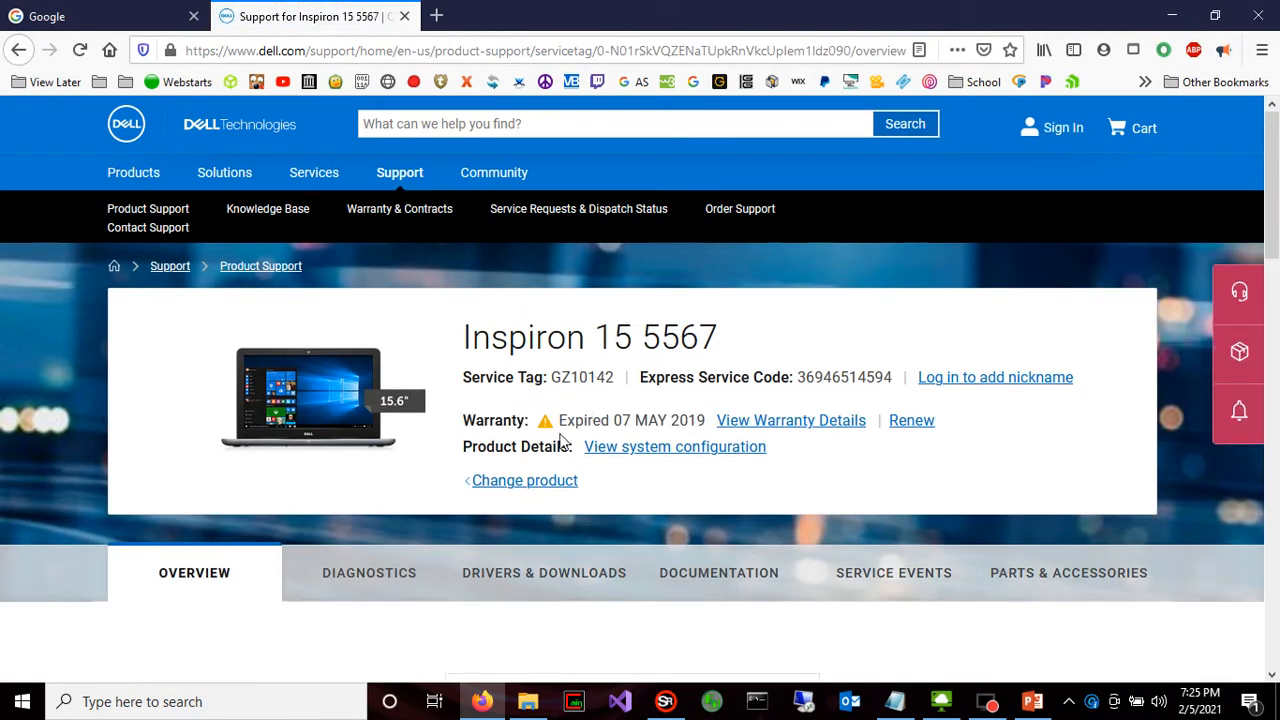
Check the warranty status of the Inspiron 15 5567 and open its Drivers & Downloads page
drag(560, 420, 716, 424)
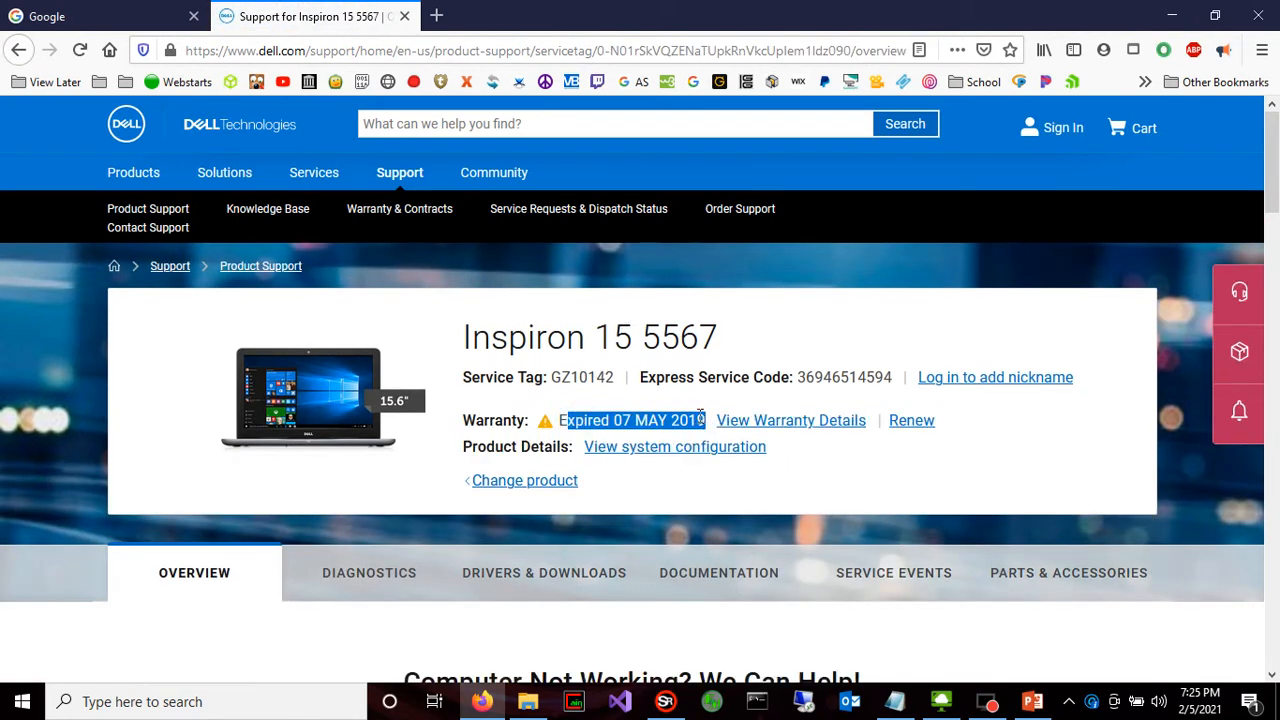
click(688, 401)
scroll(686, 402, down, 4)
scroll(683, 403, up, 3)
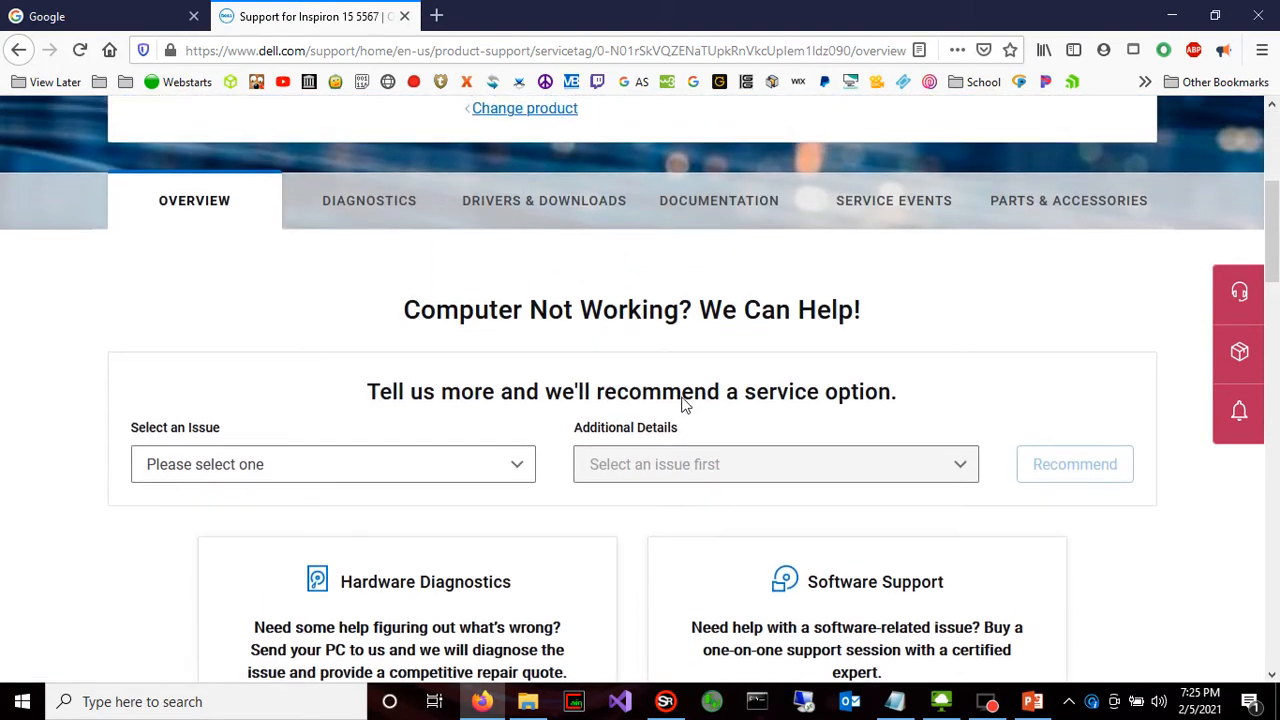
scroll(558, 382, down, 4)
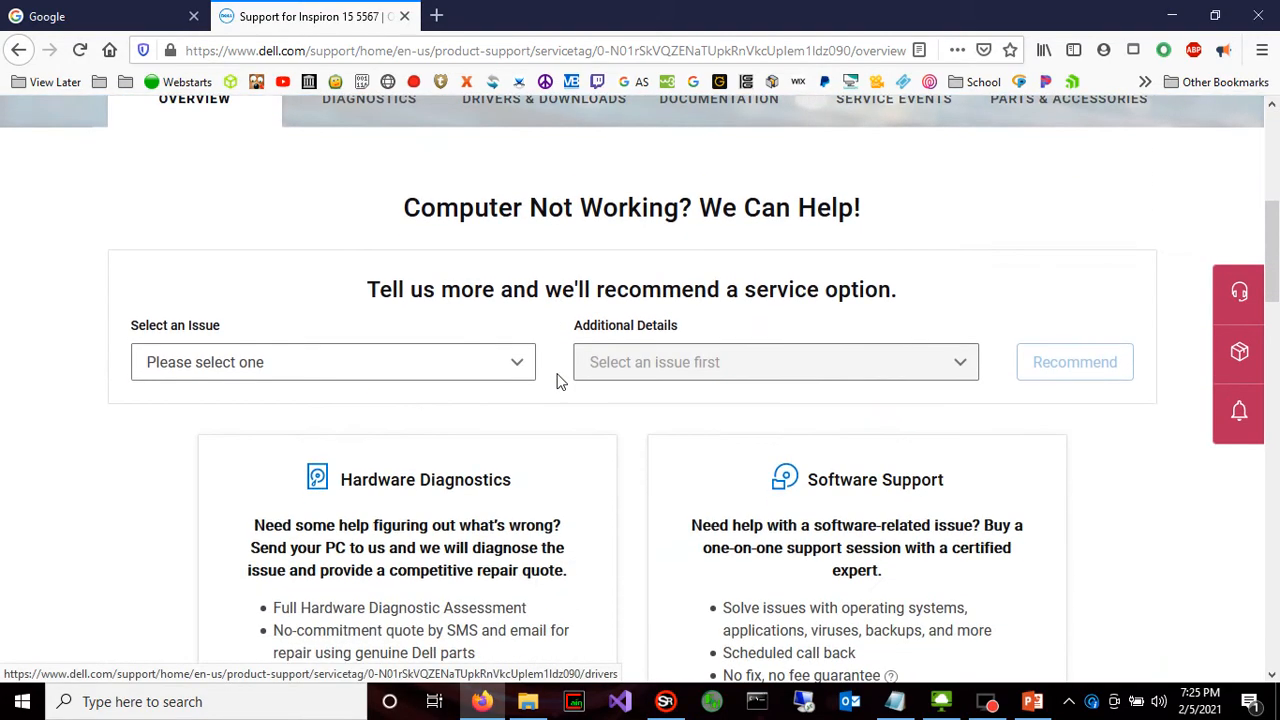
scroll(580, 309, up, 3)
click(585, 300)
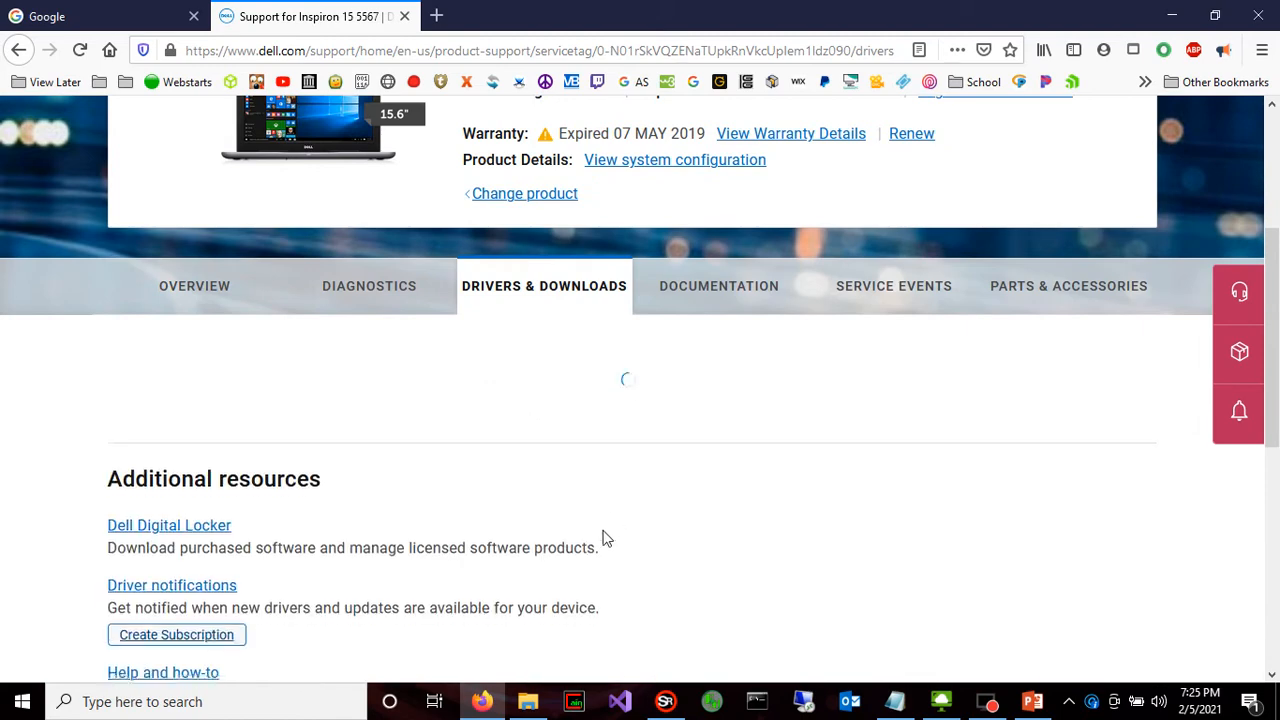
Examine the Drivers & Downloads page for the automatic and manual ways of finding driver updates
scroll(611, 511, down, 5)
scroll(612, 518, up, 8)
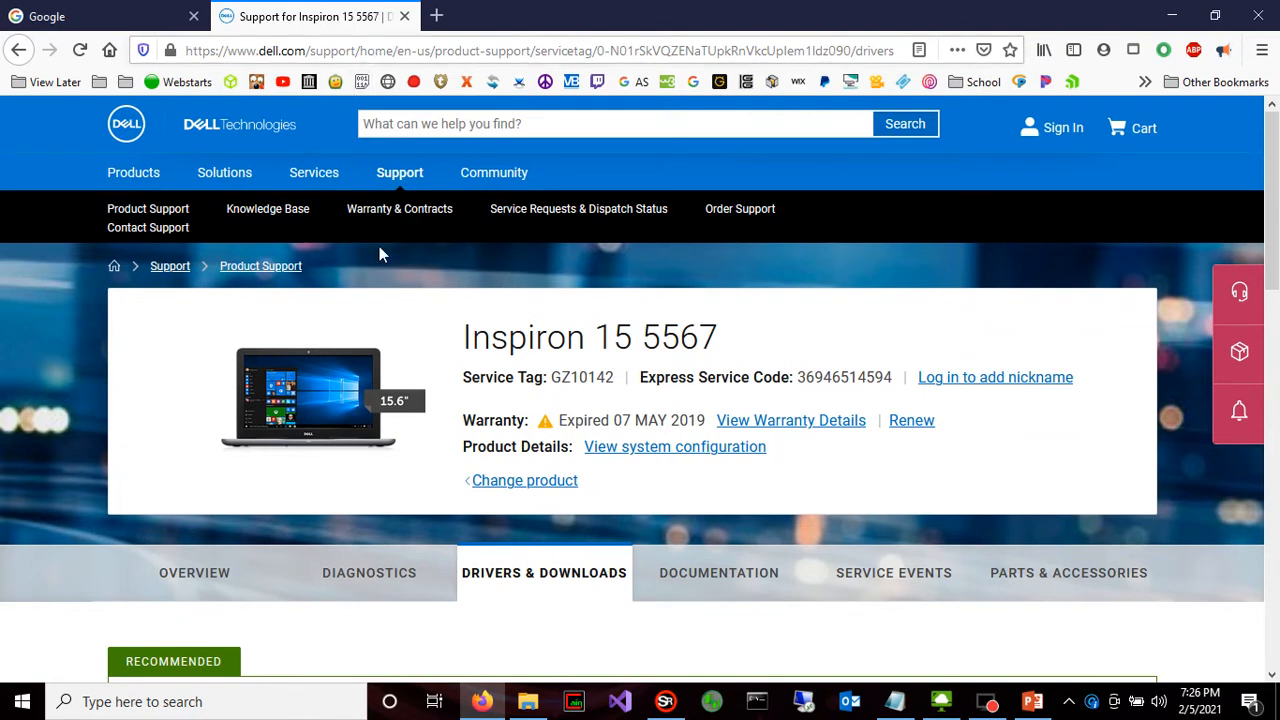
scroll(560, 505, down, 2)
scroll(575, 488, up, 2)
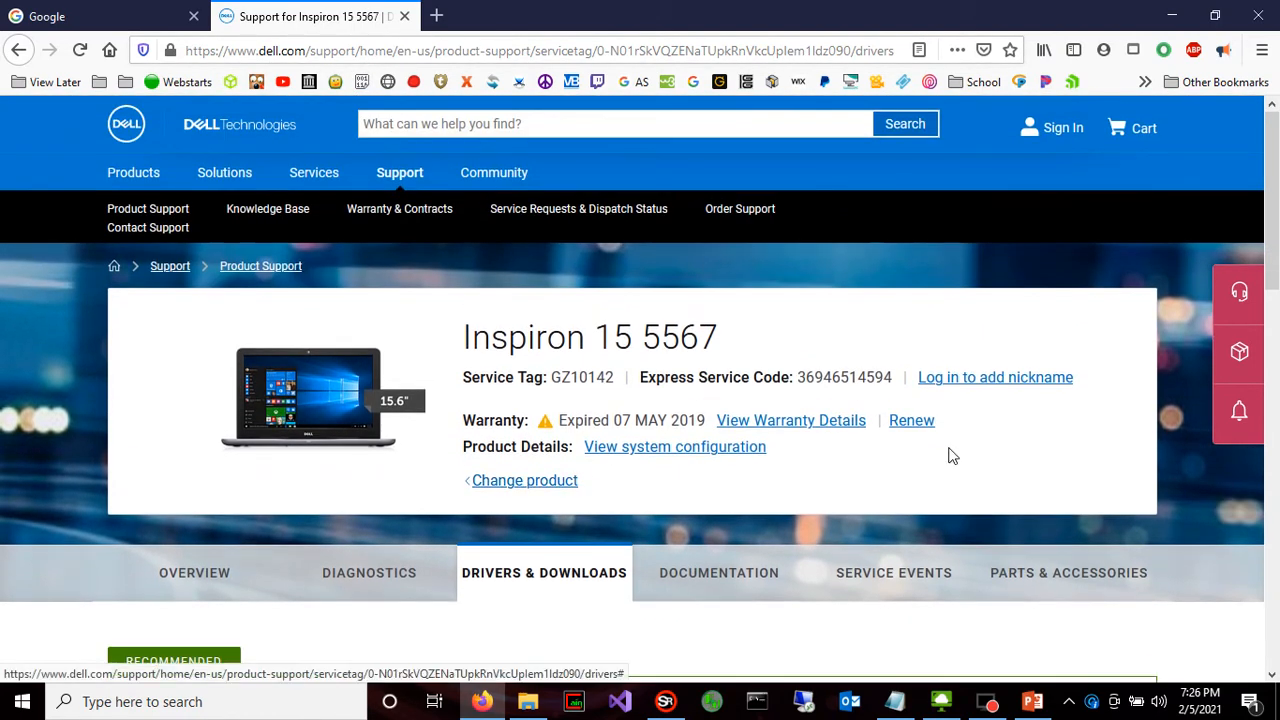
scroll(952, 508, down, 8)
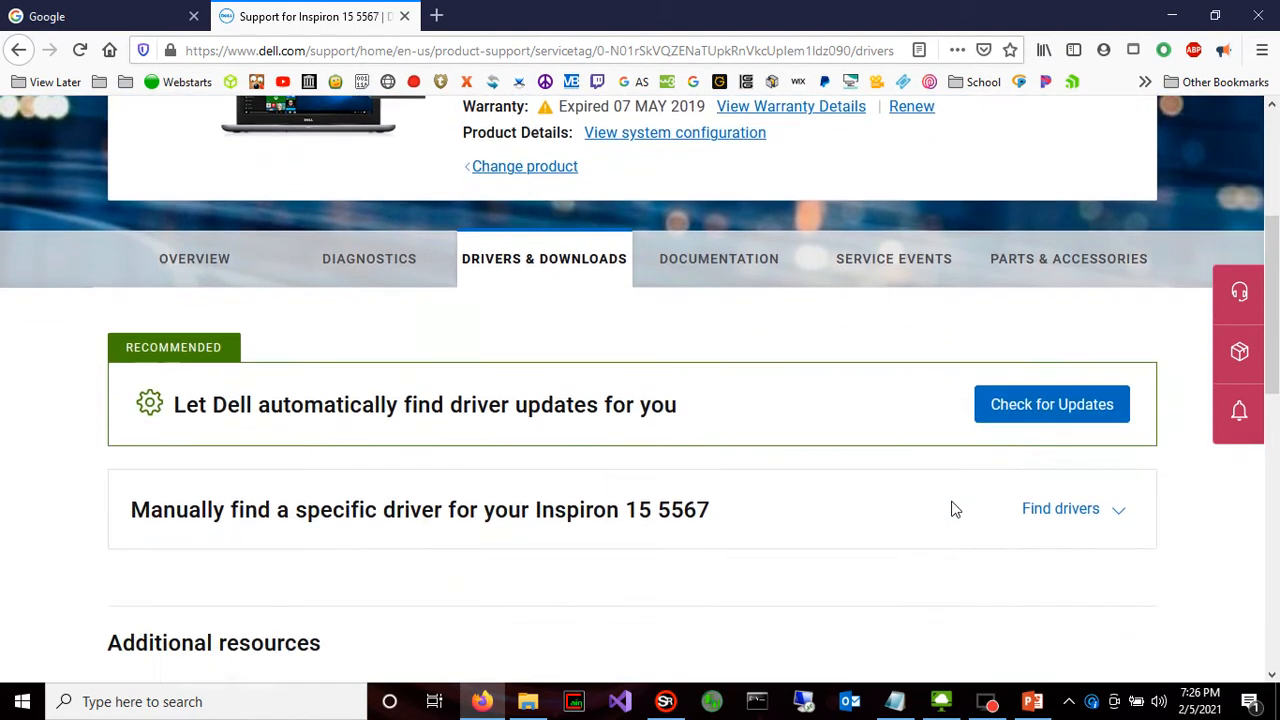
scroll(945, 507, up, 6)
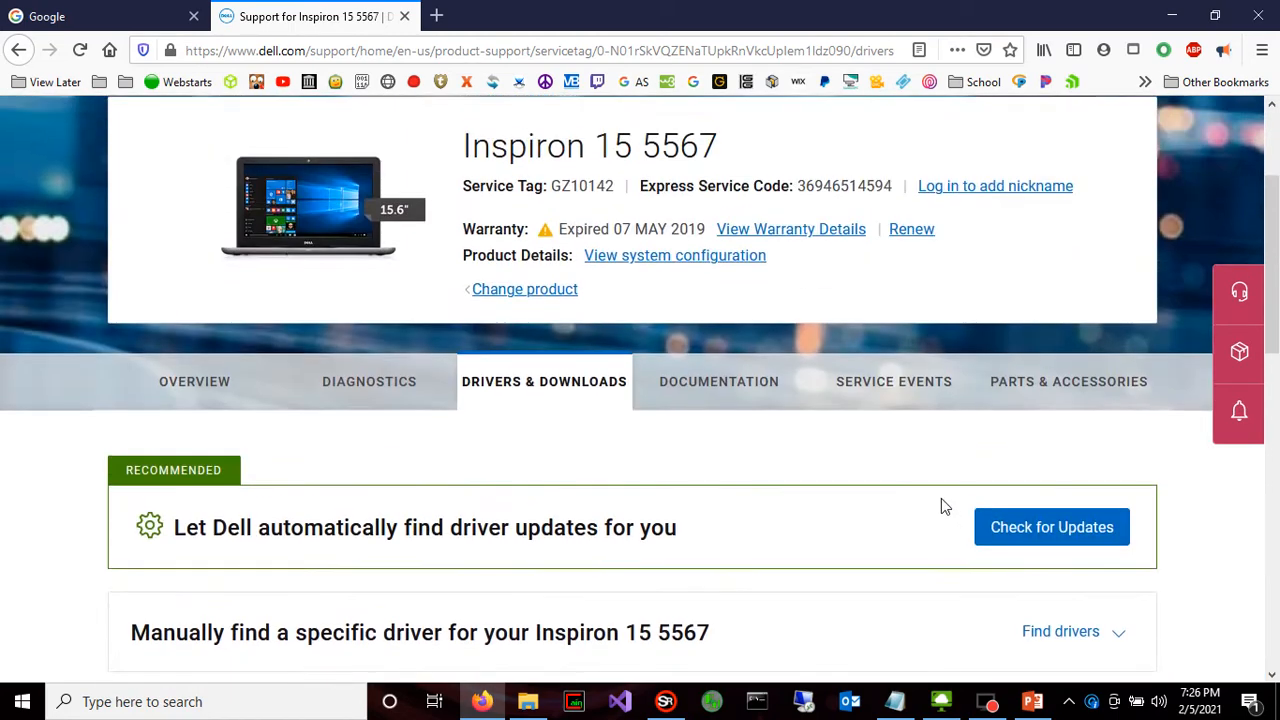
click(583, 398)
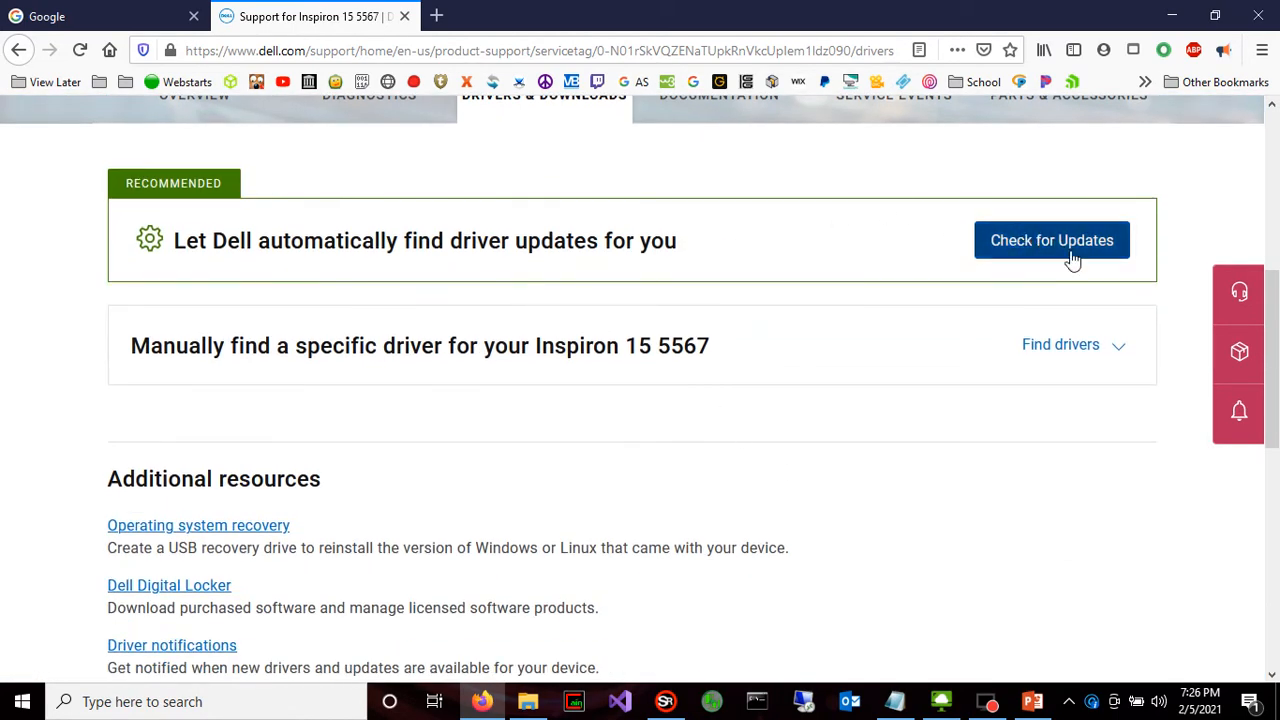
scroll(1040, 309, up, 4)
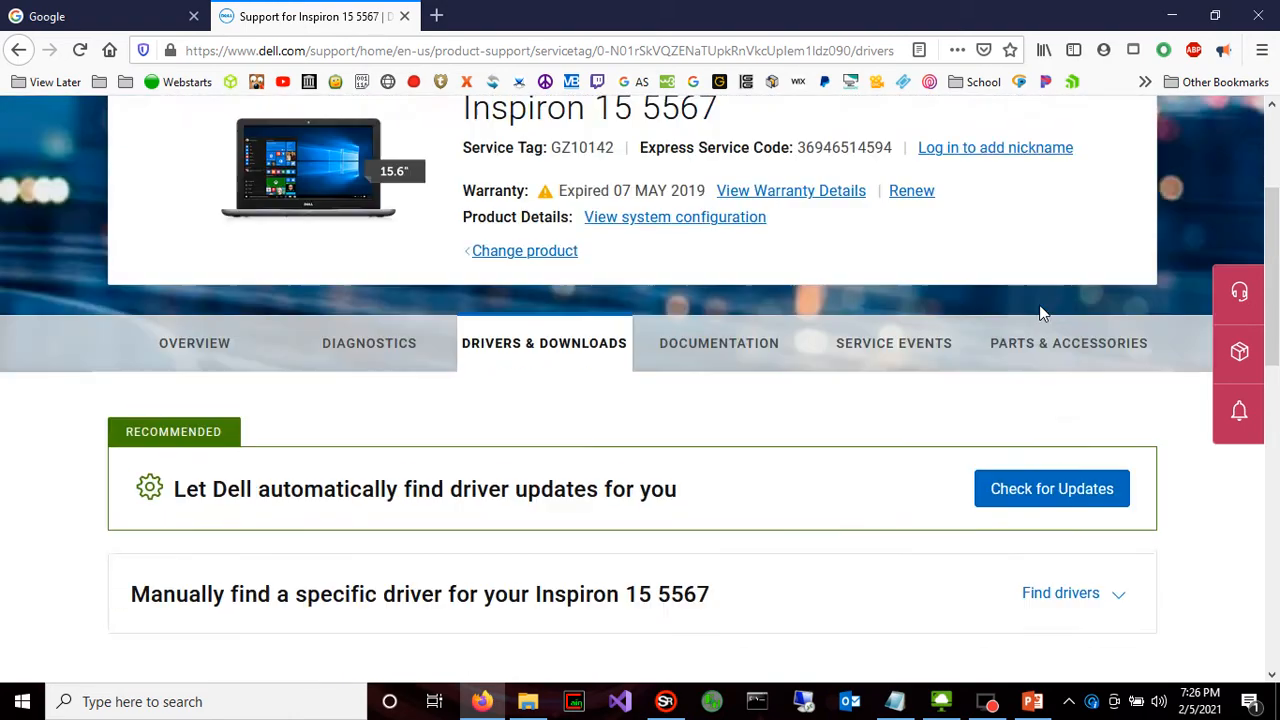
scroll(357, 163, down, 4)
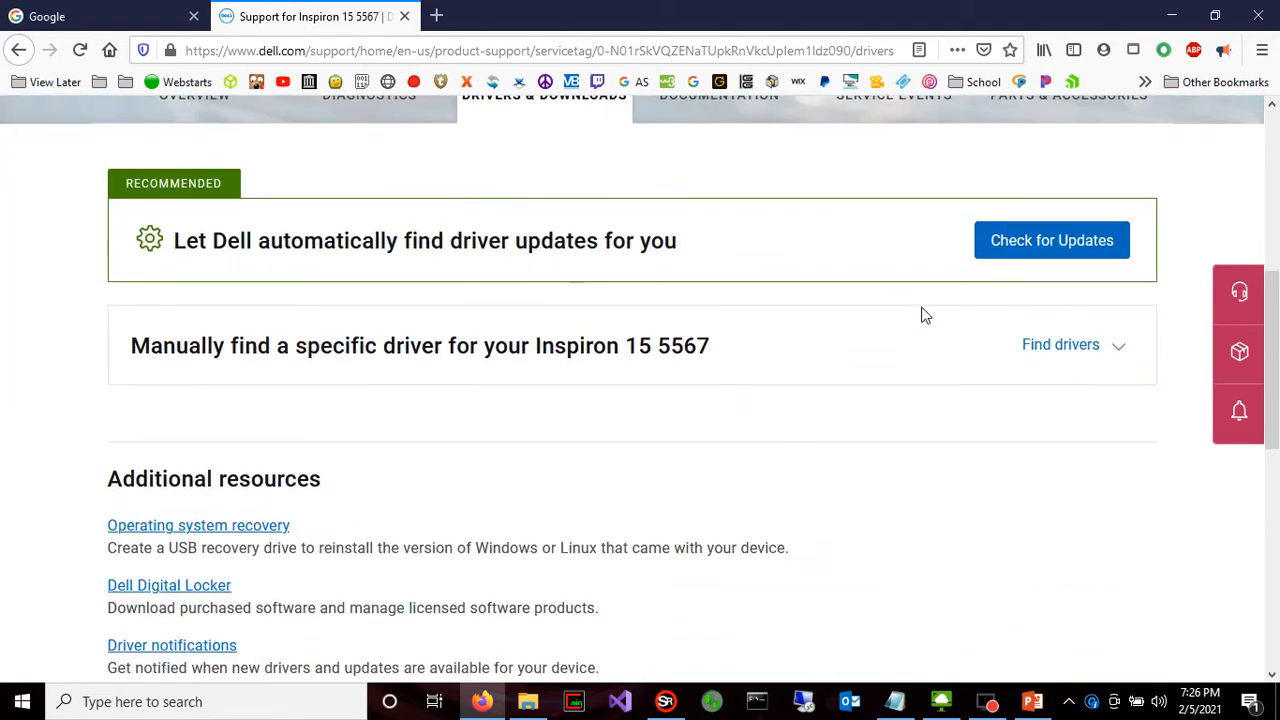
Expand the manual driver search for the Inspiron 15 5567, show all available drivers and look through the list
click(1040, 346)
scroll(553, 432, down, 2)
scroll(553, 432, down, 10)
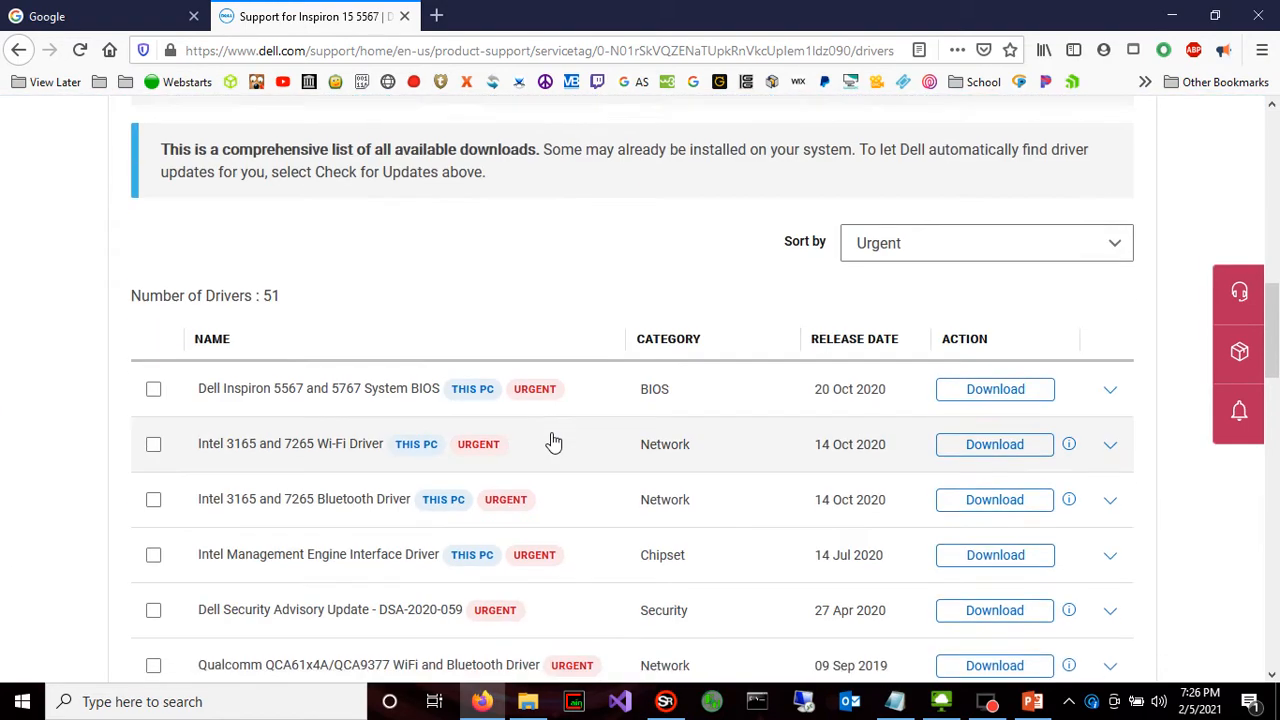
click(660, 320)
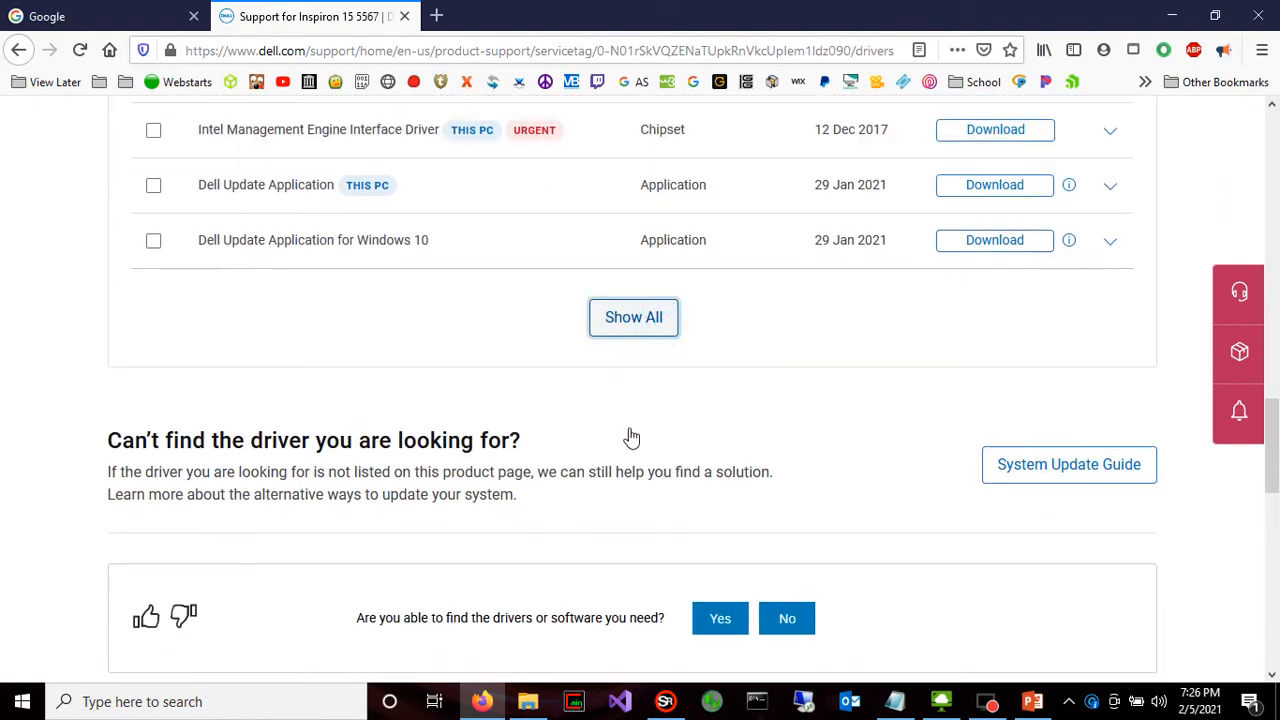
scroll(633, 432, down, 5)
scroll(680, 472, down, 5)
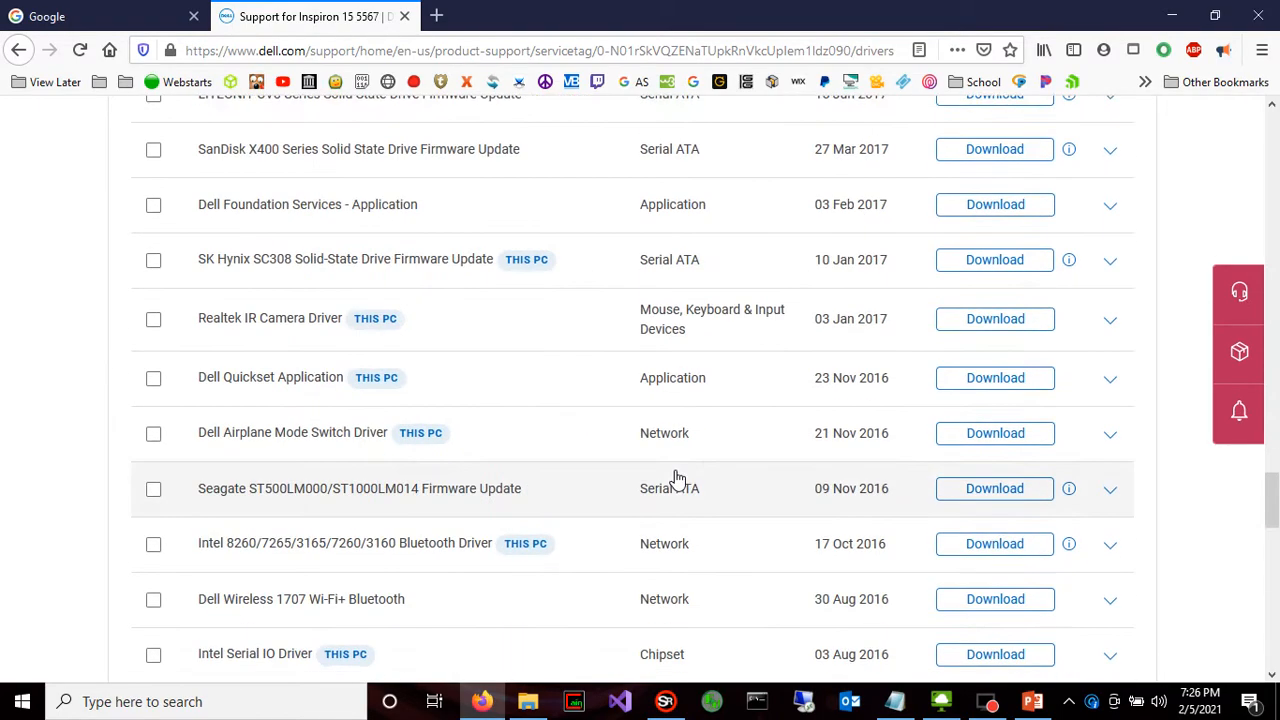
Search the driver downloads page for "network" and look through the network drivers and their release dates
scroll(677, 477, up, 15)
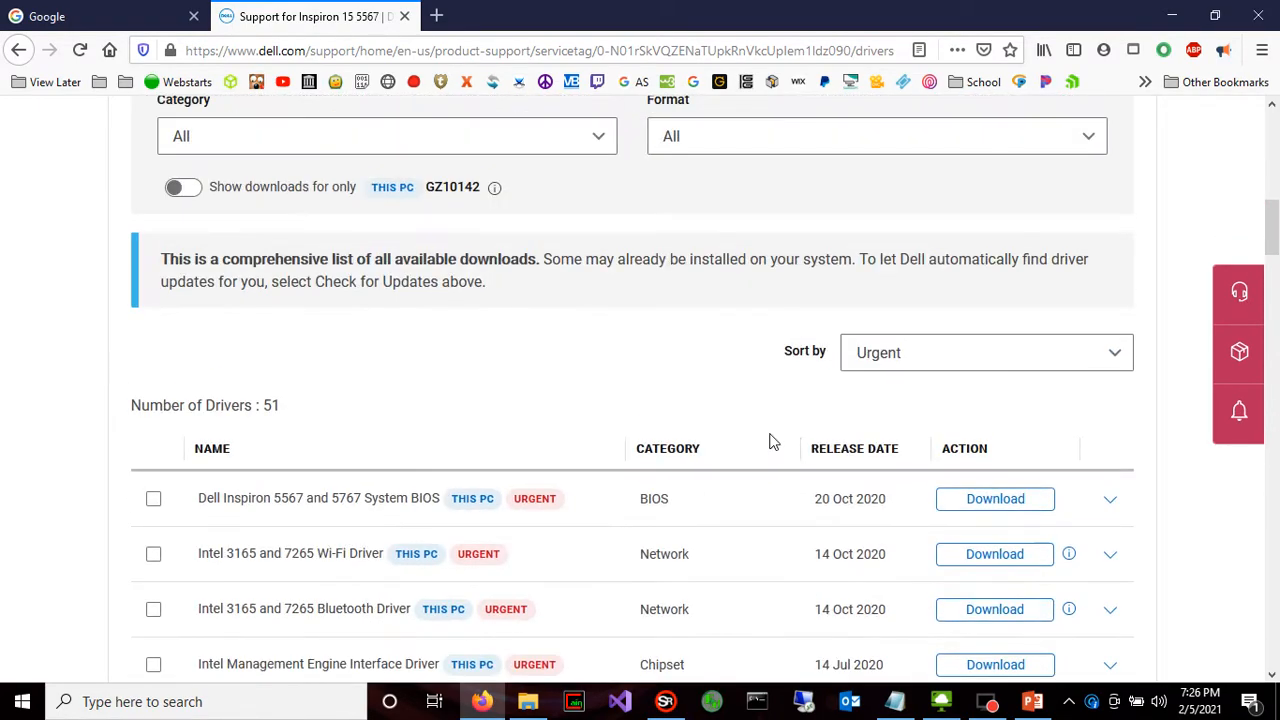
key(ctrl+f)
text(network)
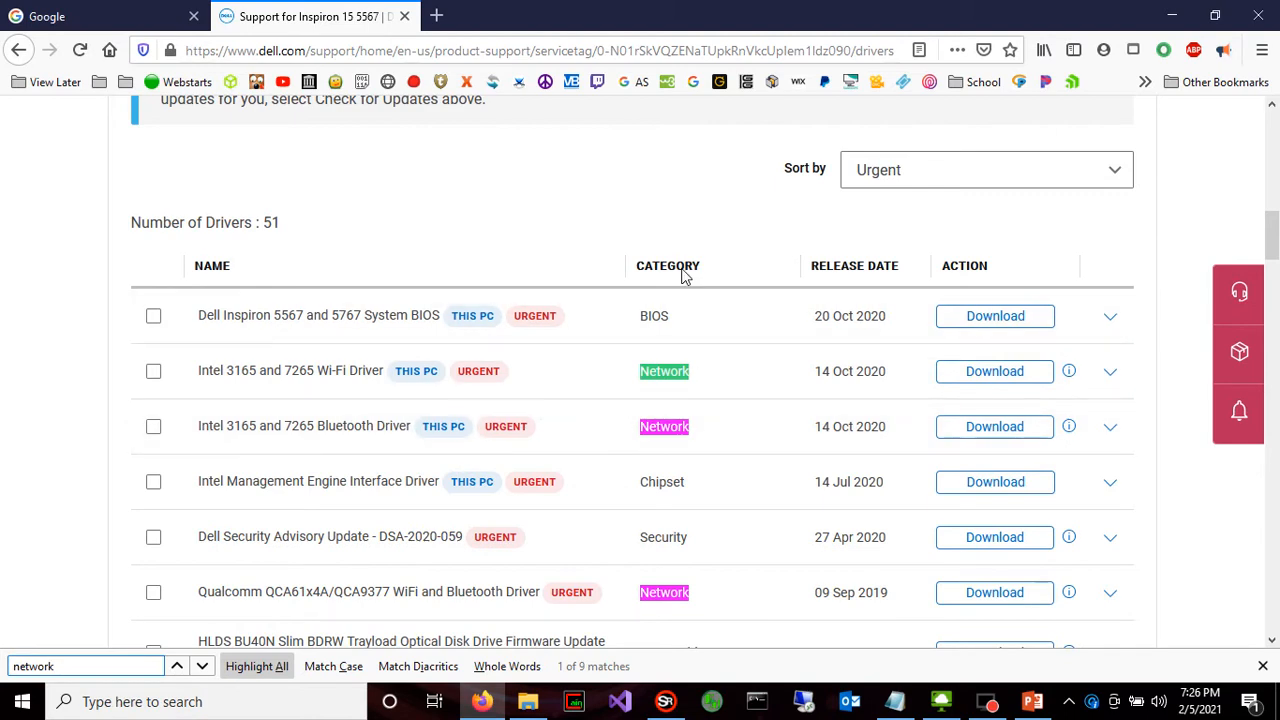
scroll(686, 449, down, 5)
scroll(687, 450, up, 1)
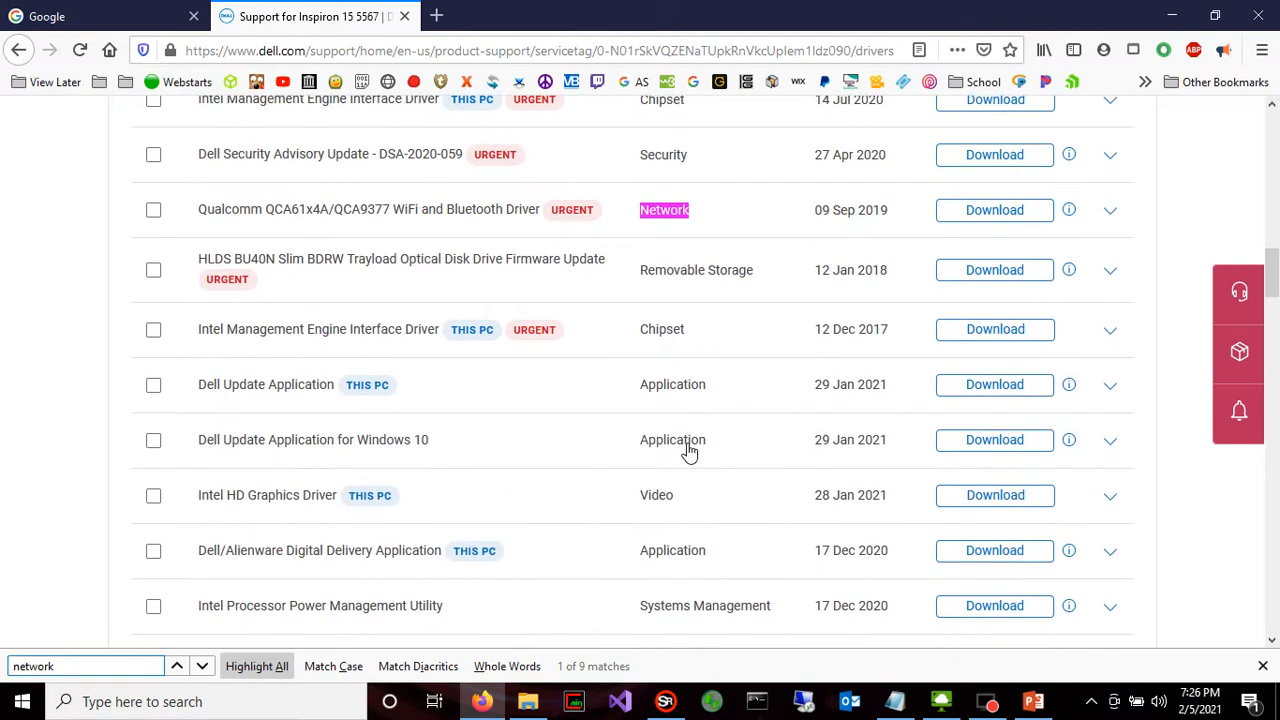
scroll(486, 313, up, 8)
scroll(500, 486, down, 2)
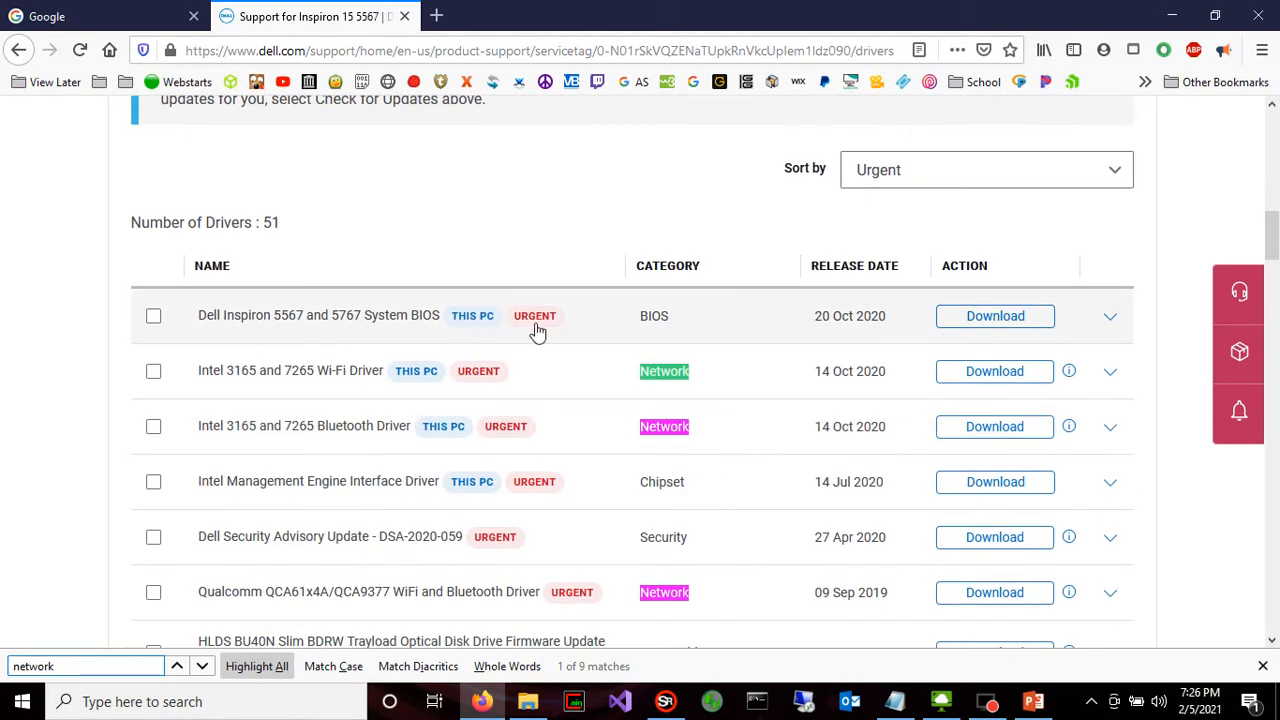
scroll(540, 332, down, 4)
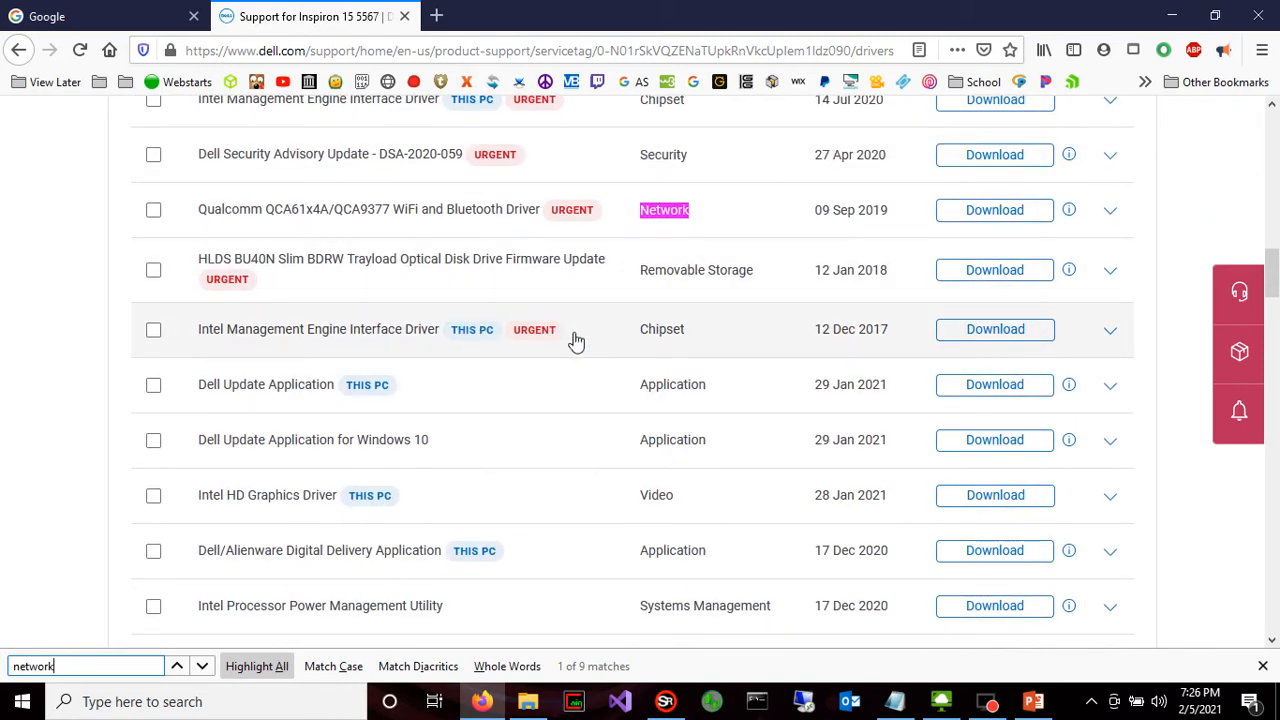
scroll(576, 341, up, 6)
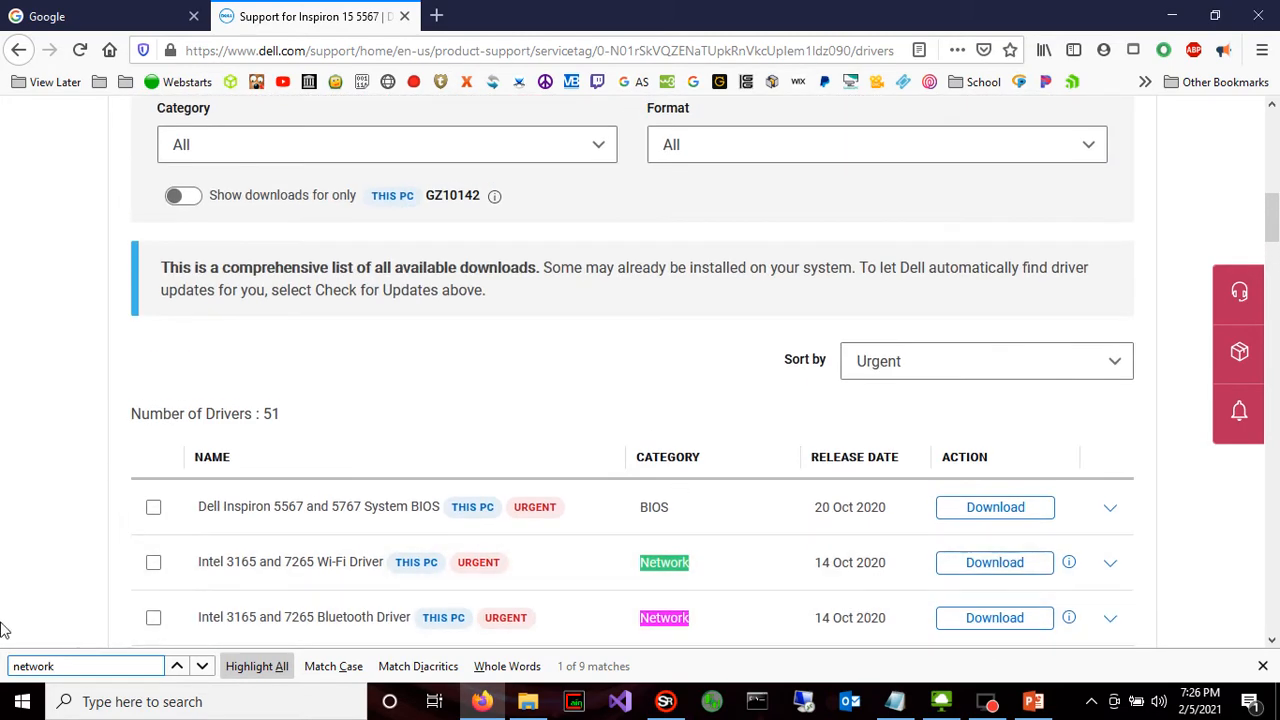
Open Device Manager and show the properties of the Intel(R) Dual Band Wireless-AC 3165 network adapter
right_click(22, 701)
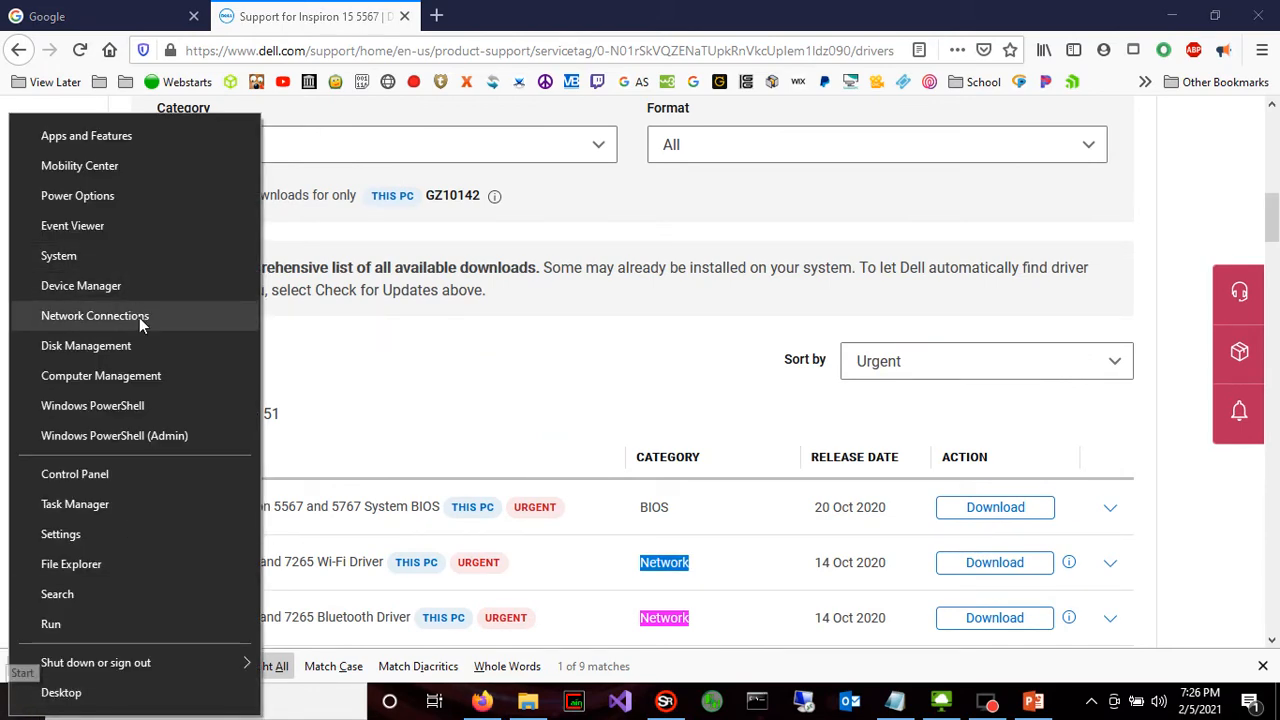
click(143, 284)
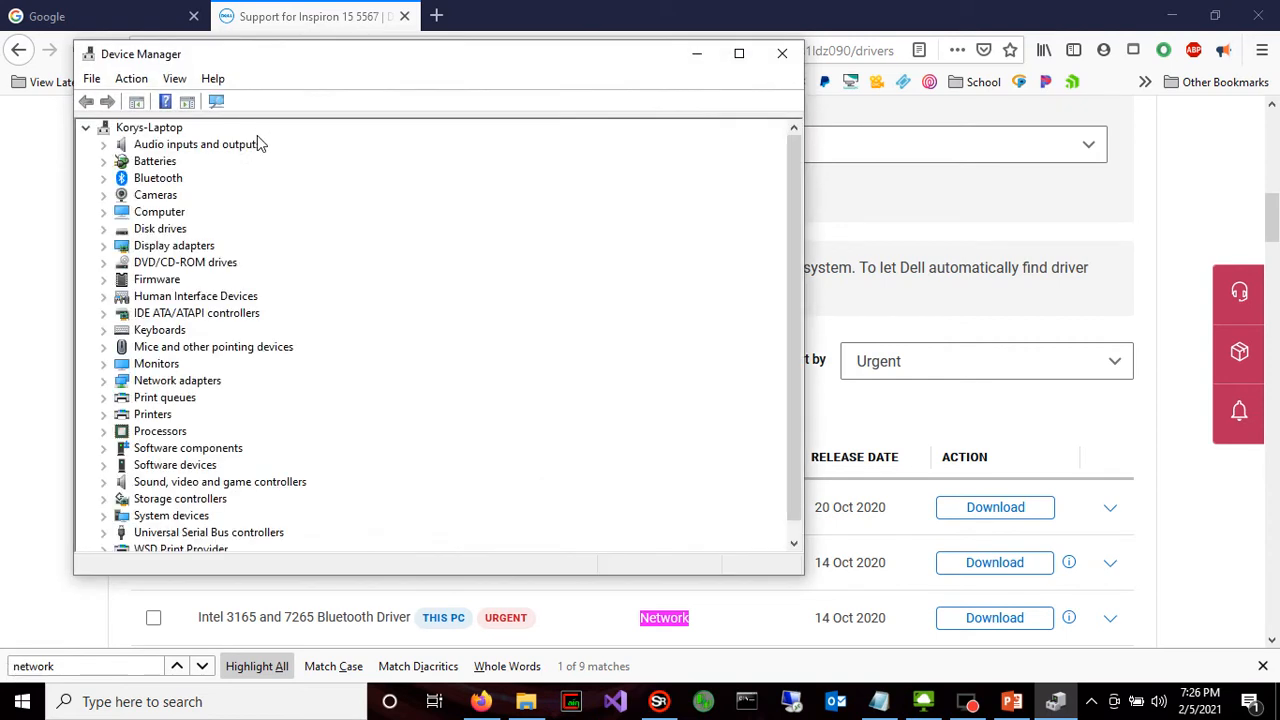
click(103, 381)
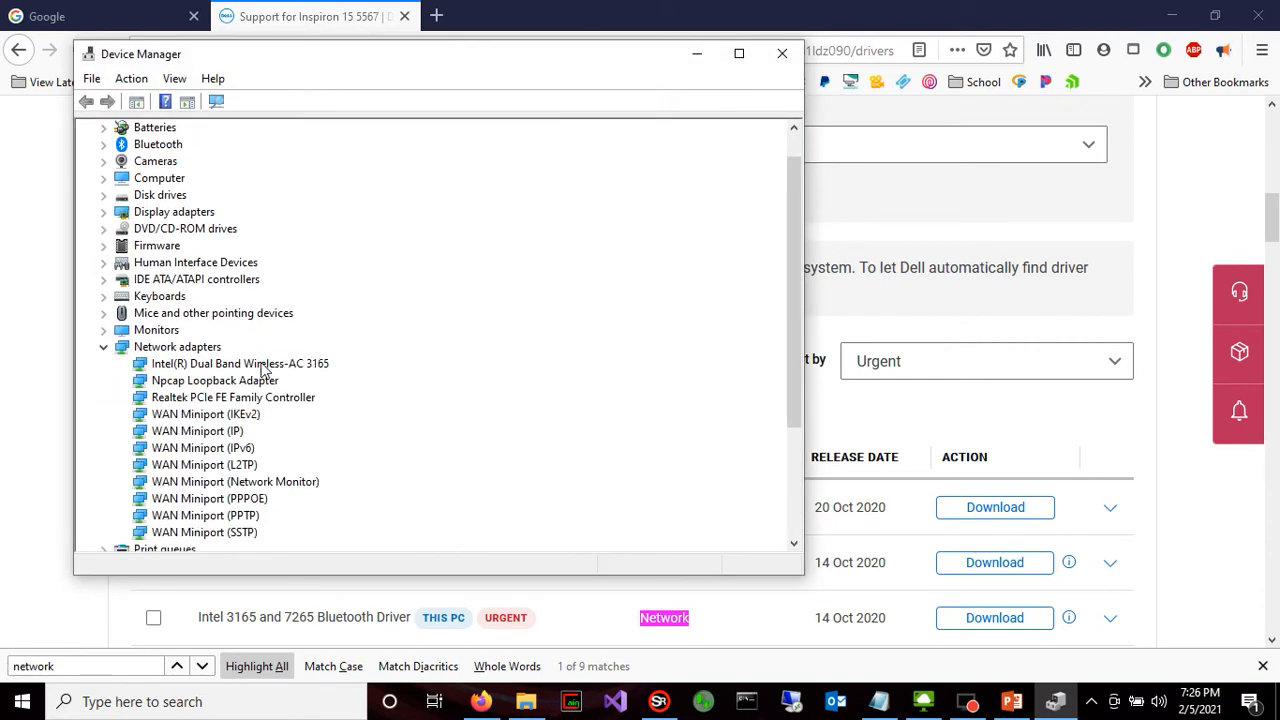
double_click(262, 365)
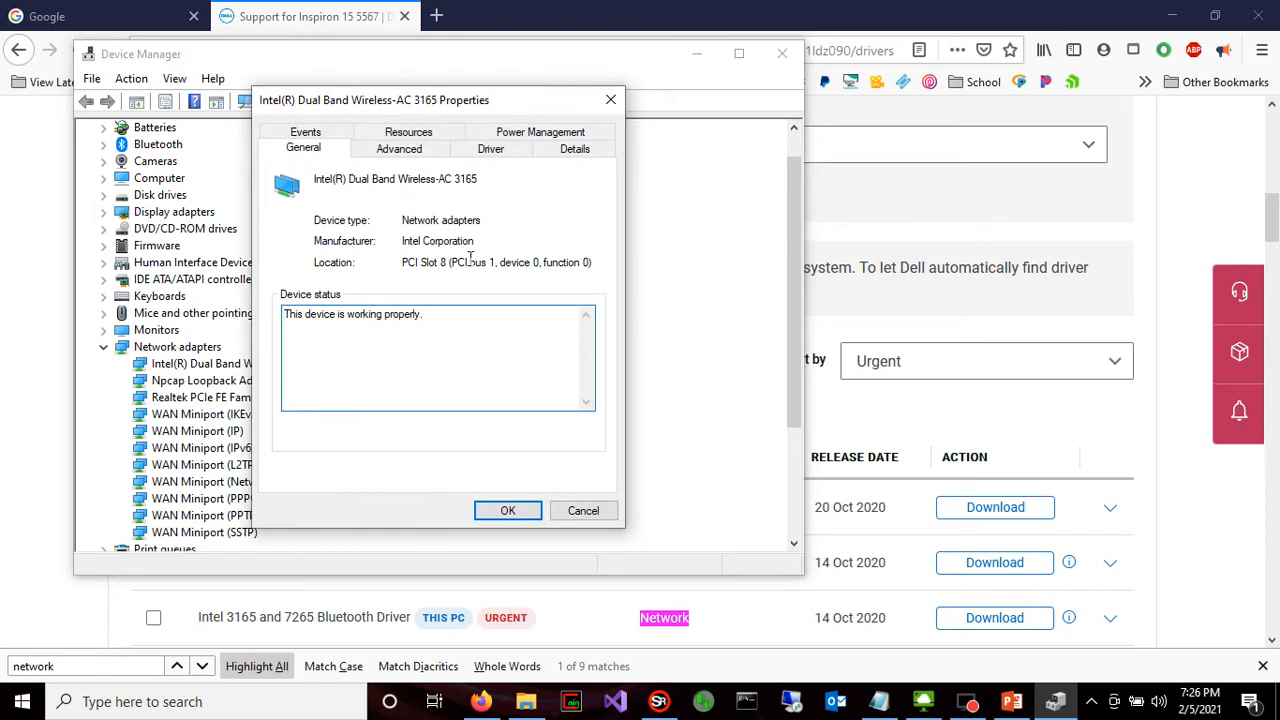
Check the adapter's power management options and device description, and view its driver date and version
click(530, 133)
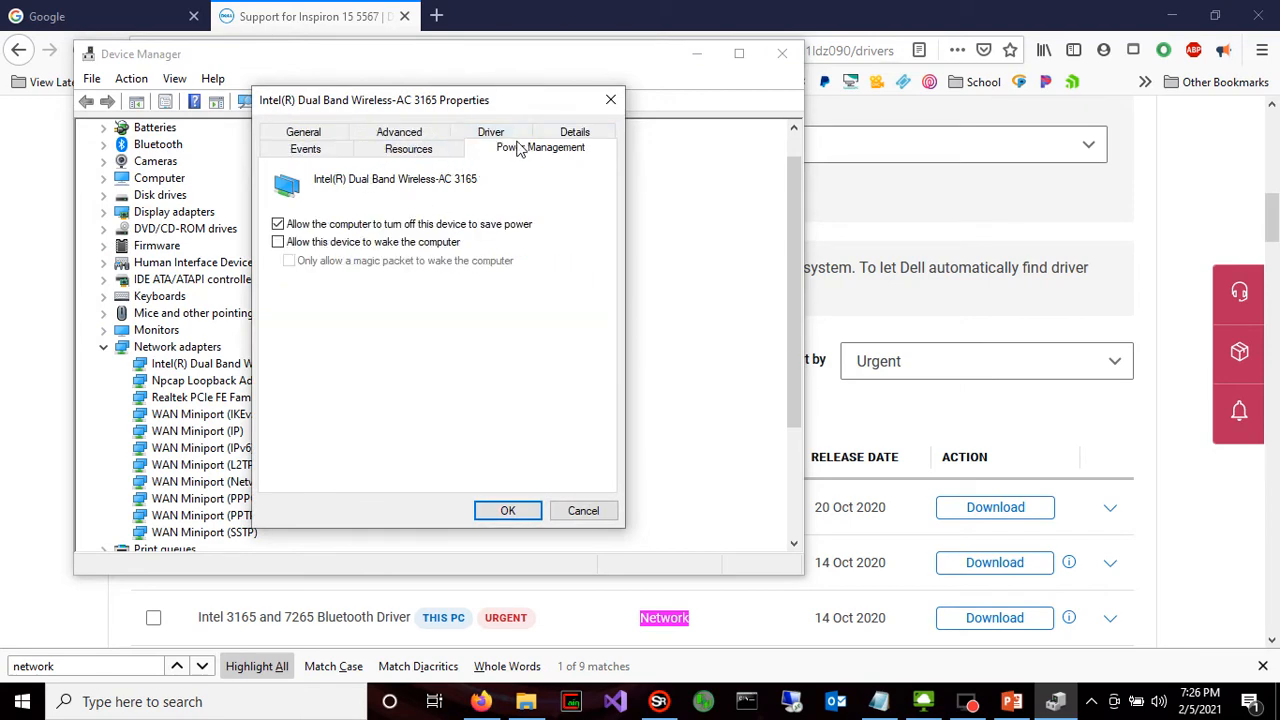
click(545, 132)
click(428, 240)
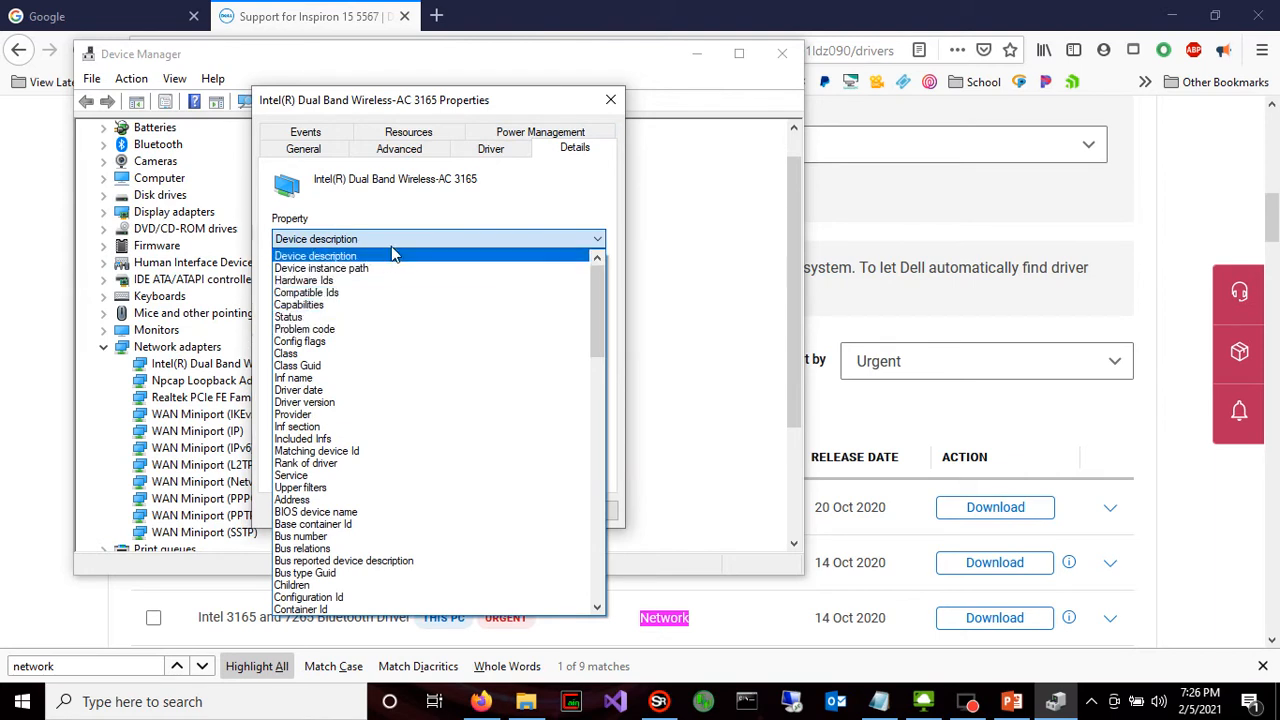
click(391, 255)
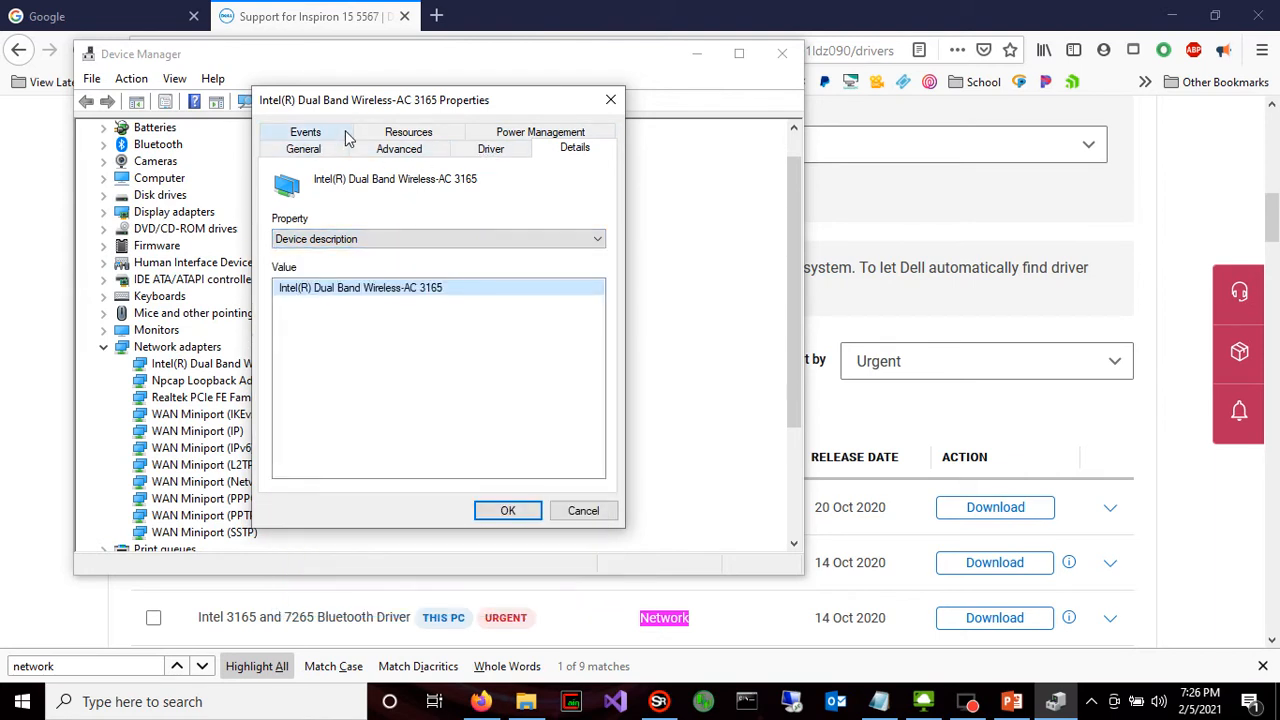
click(488, 152)
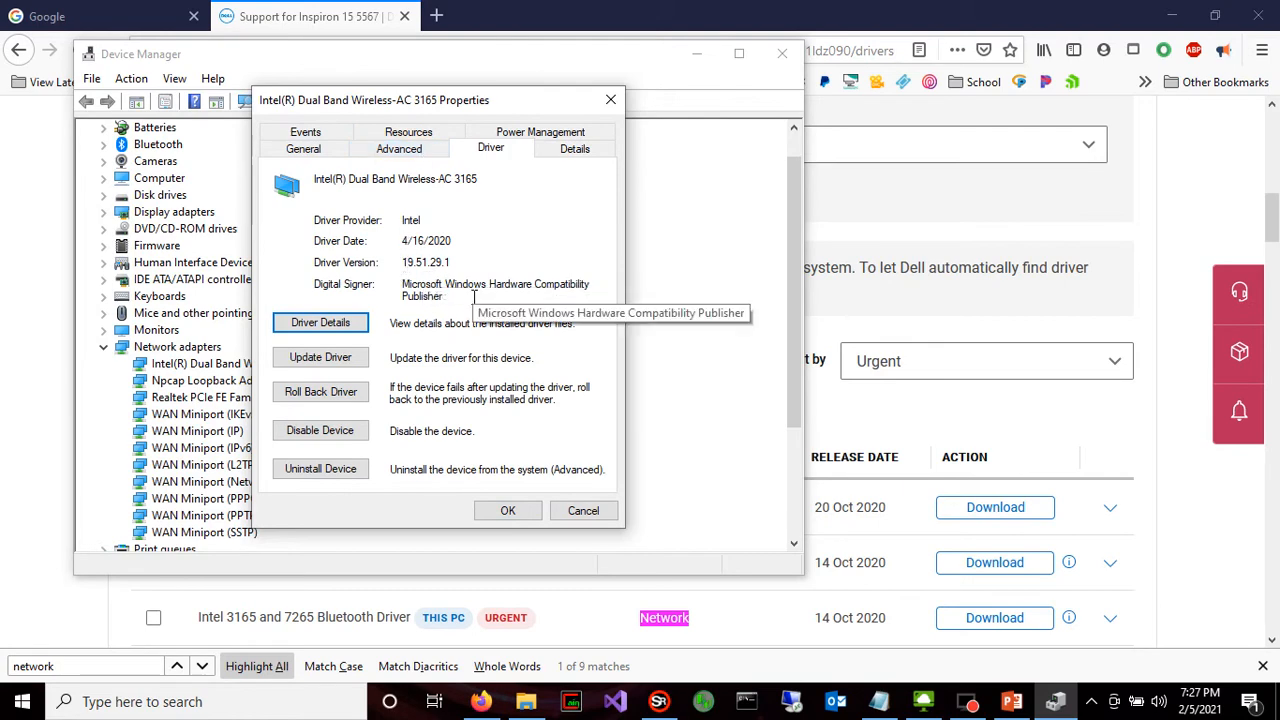
Compare the wireless adapter's installed driver date with the release dates of the network drivers on the Dell support page
click(948, 405)
scroll(766, 434, down, 2)
scroll(729, 434, down, 4)
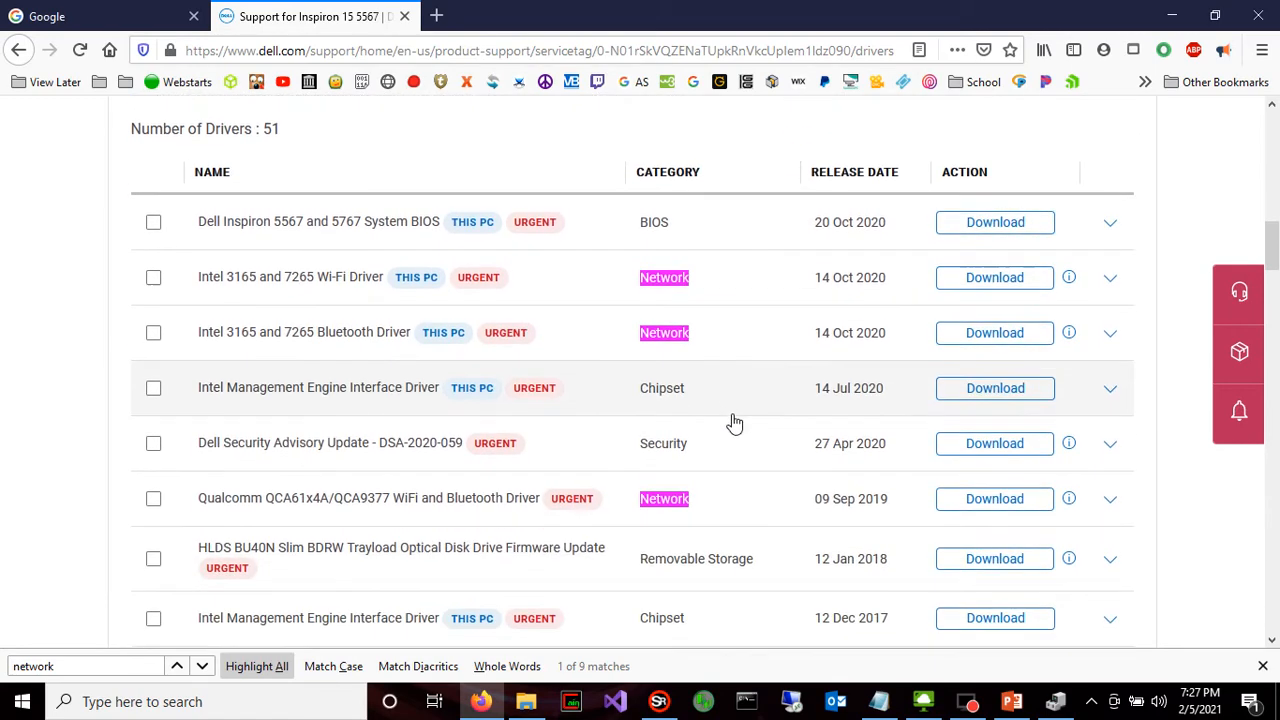
click(1056, 705)
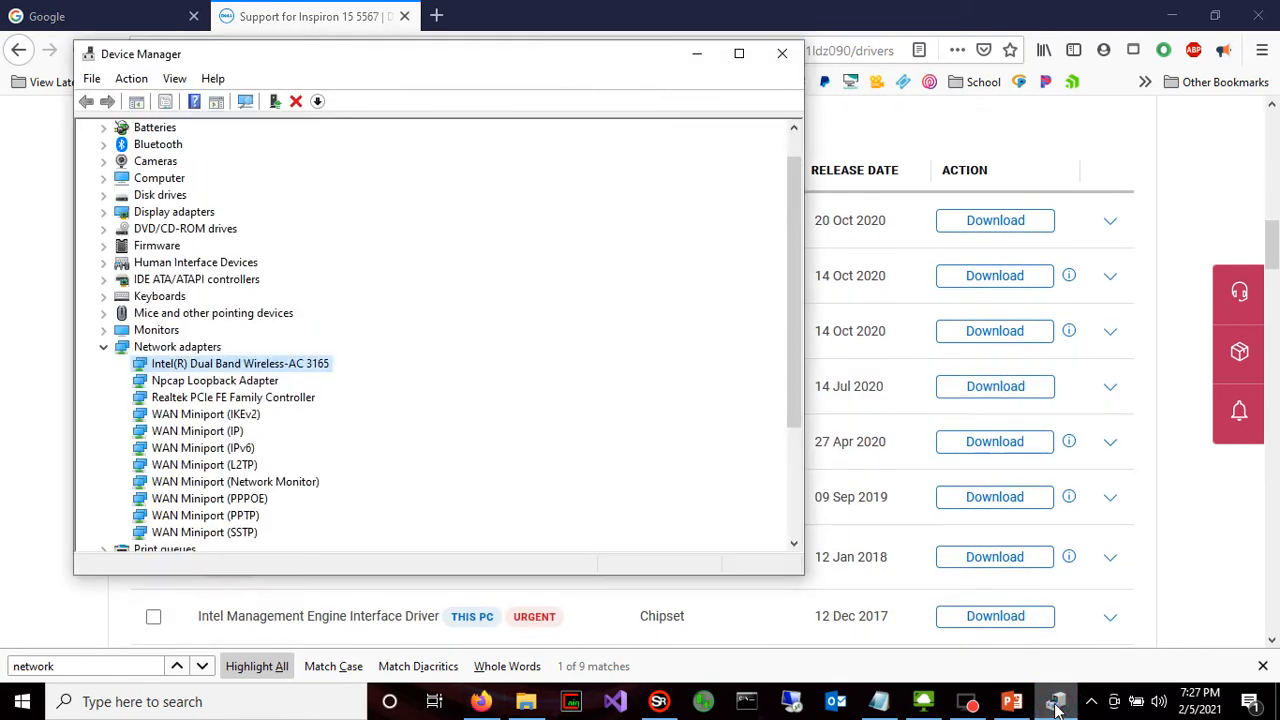
click(1087, 705)
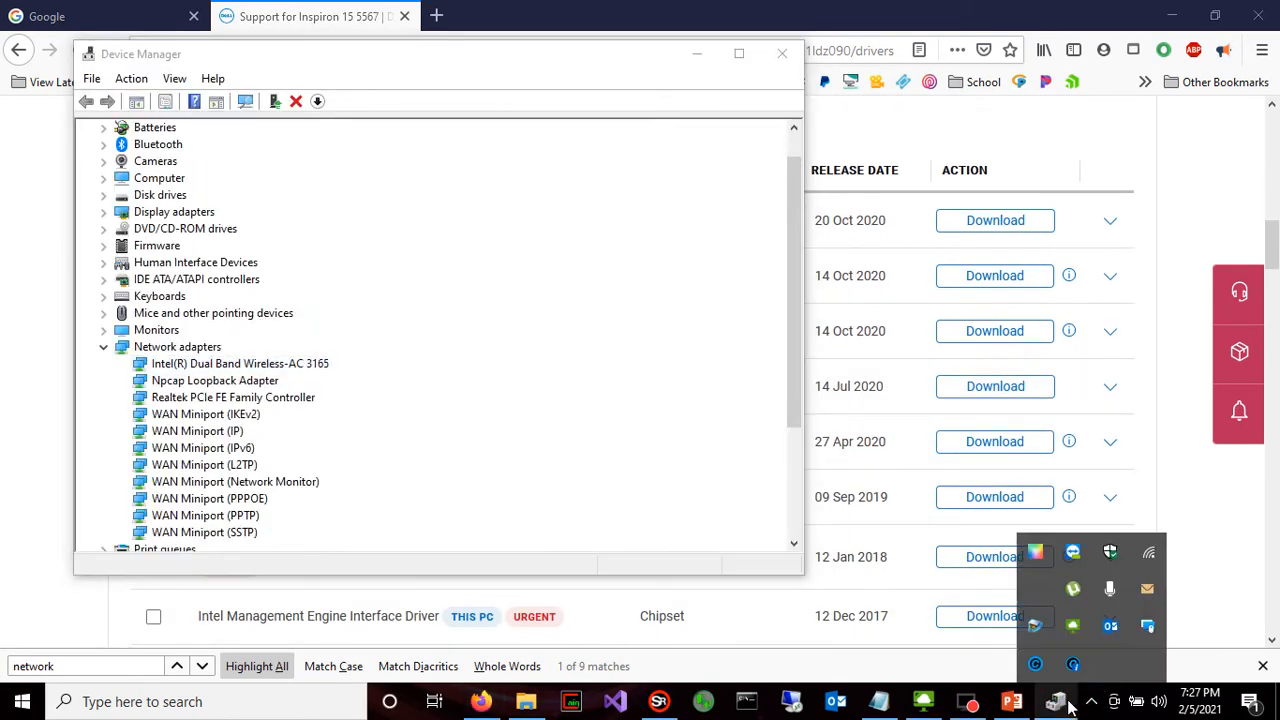
click(1067, 706)
double_click(272, 367)
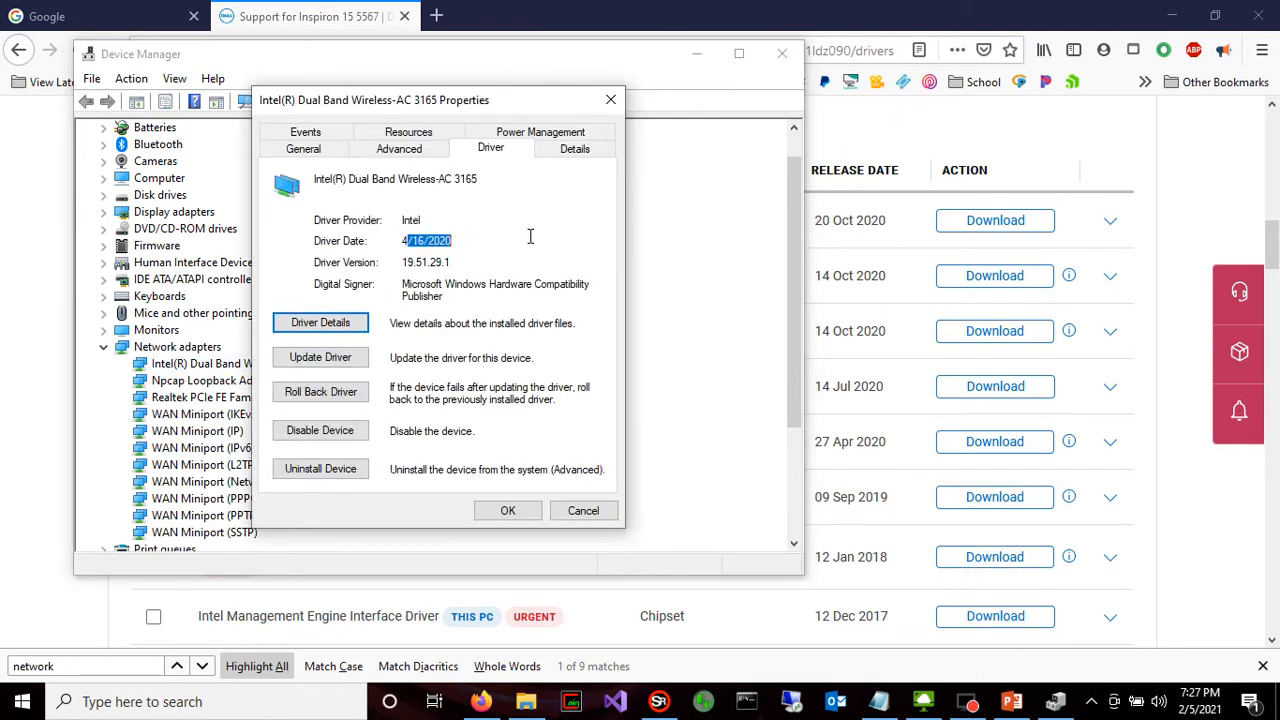
click(1188, 165)
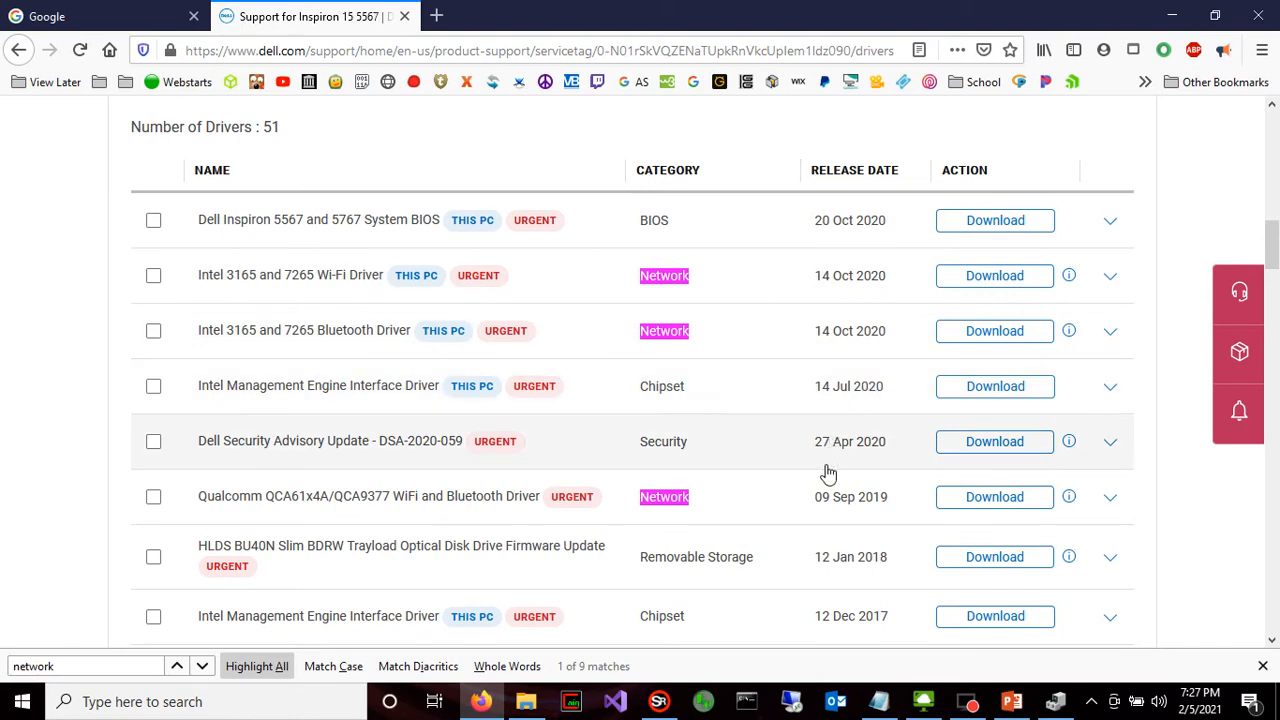
scroll(828, 472, down, 3)
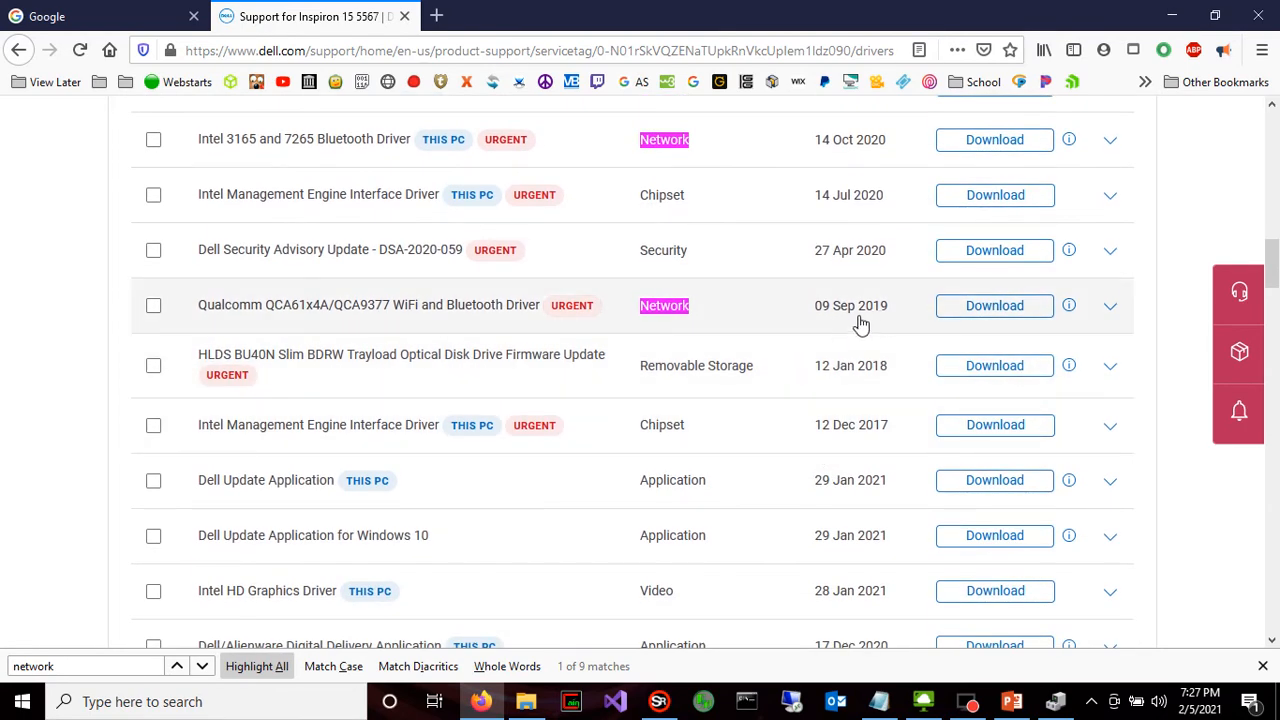
Search the Dell page for "dual", clear the search term and look back through the driver list for the matching wireless driver
click(1055, 705)
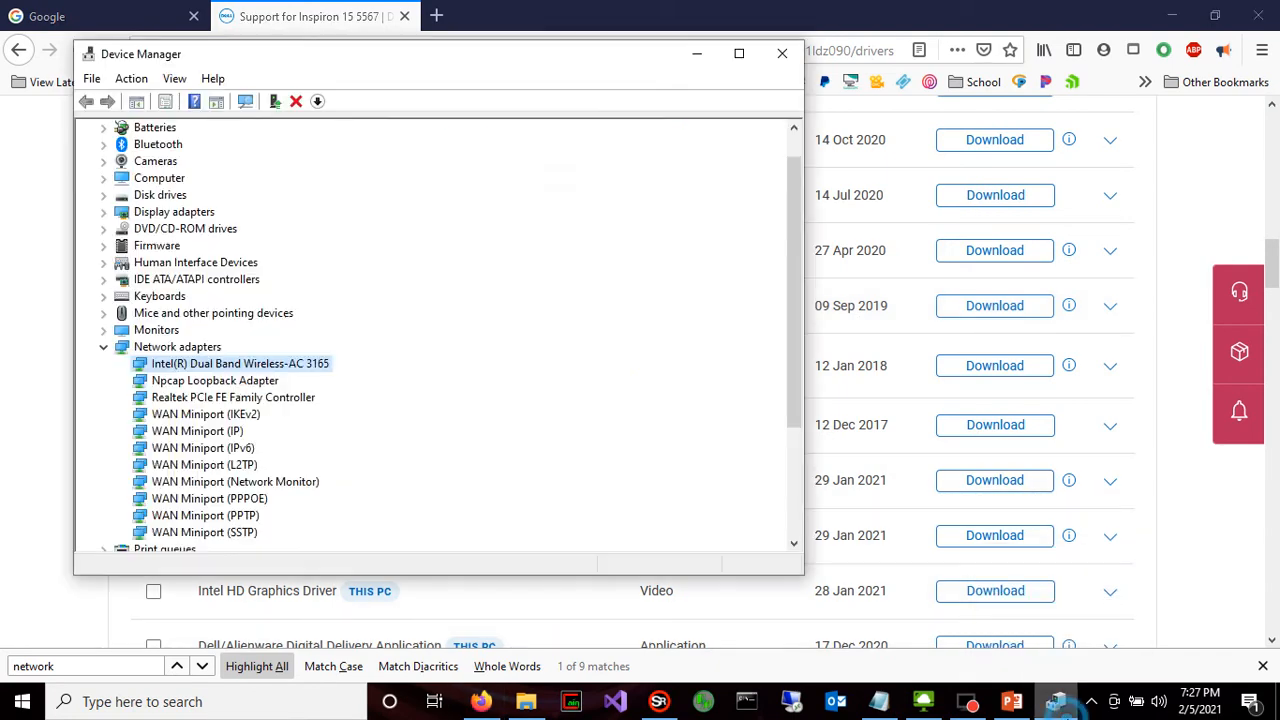
click(6, 428)
key(ctrl+f)
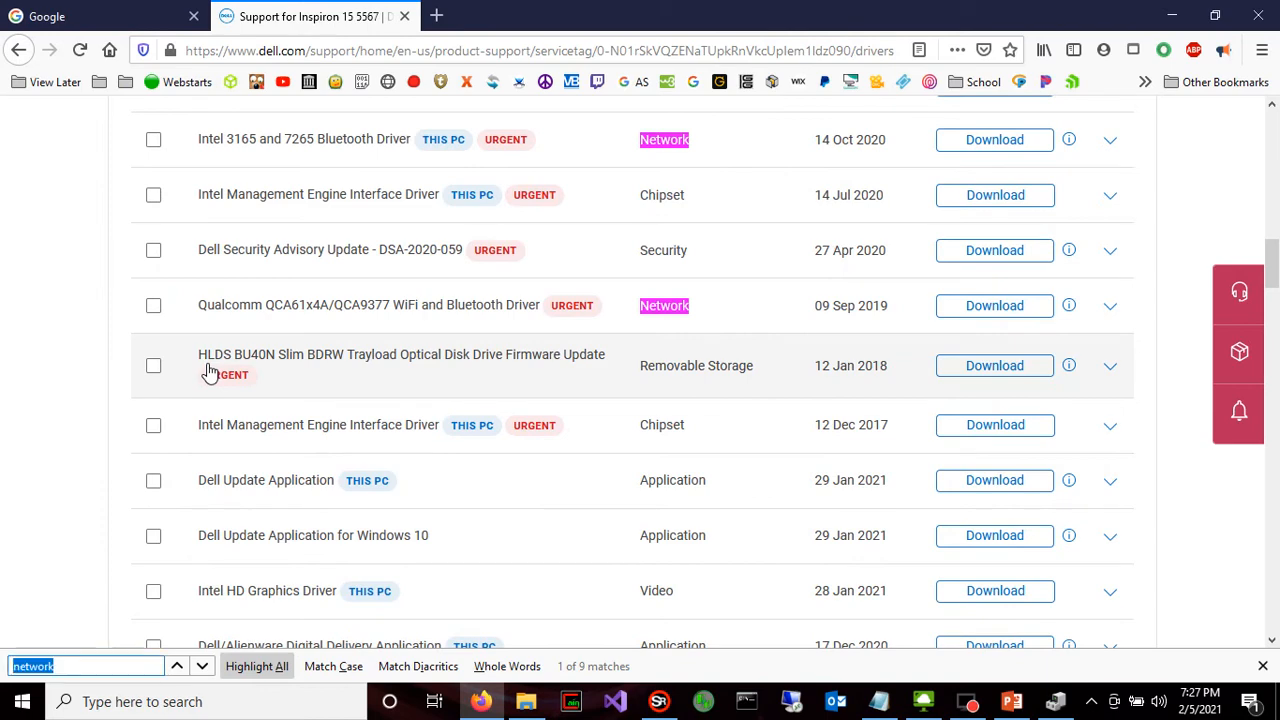
text(dual)
key(BackSpace)
key(BackSpace)
key(BackSpace)
key(BackSpace)
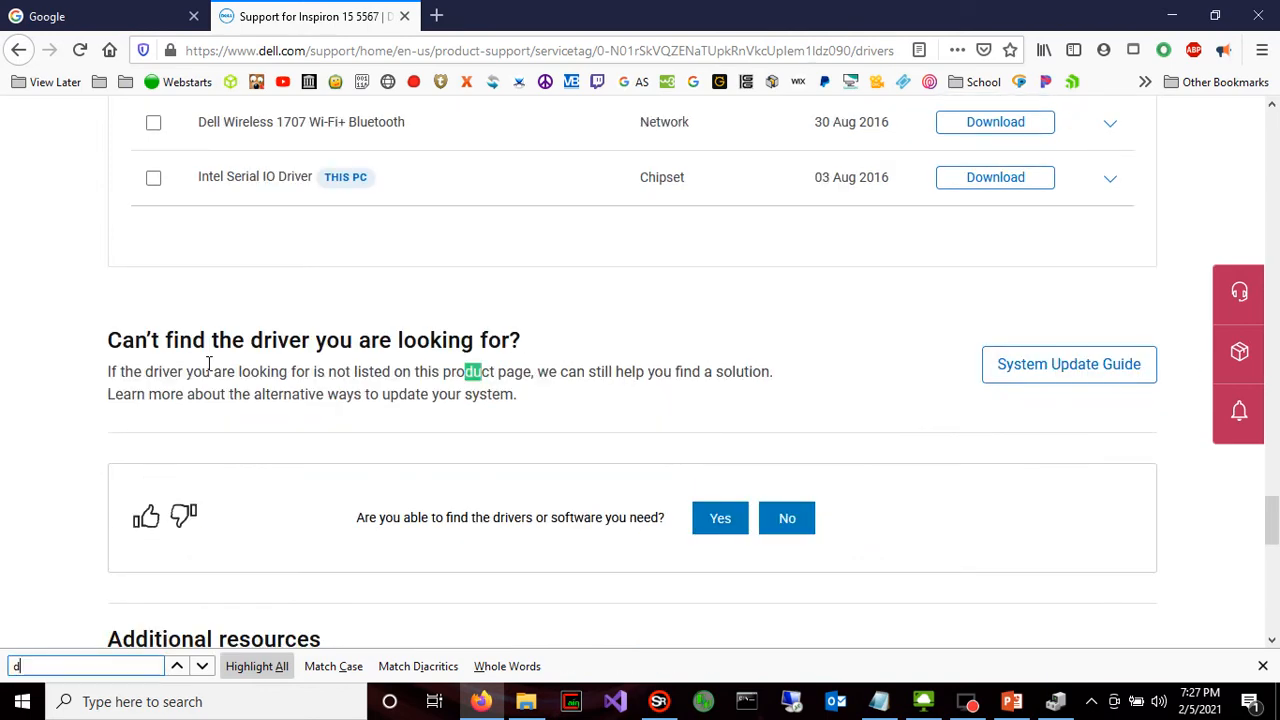
scroll(200, 258, up, 15)
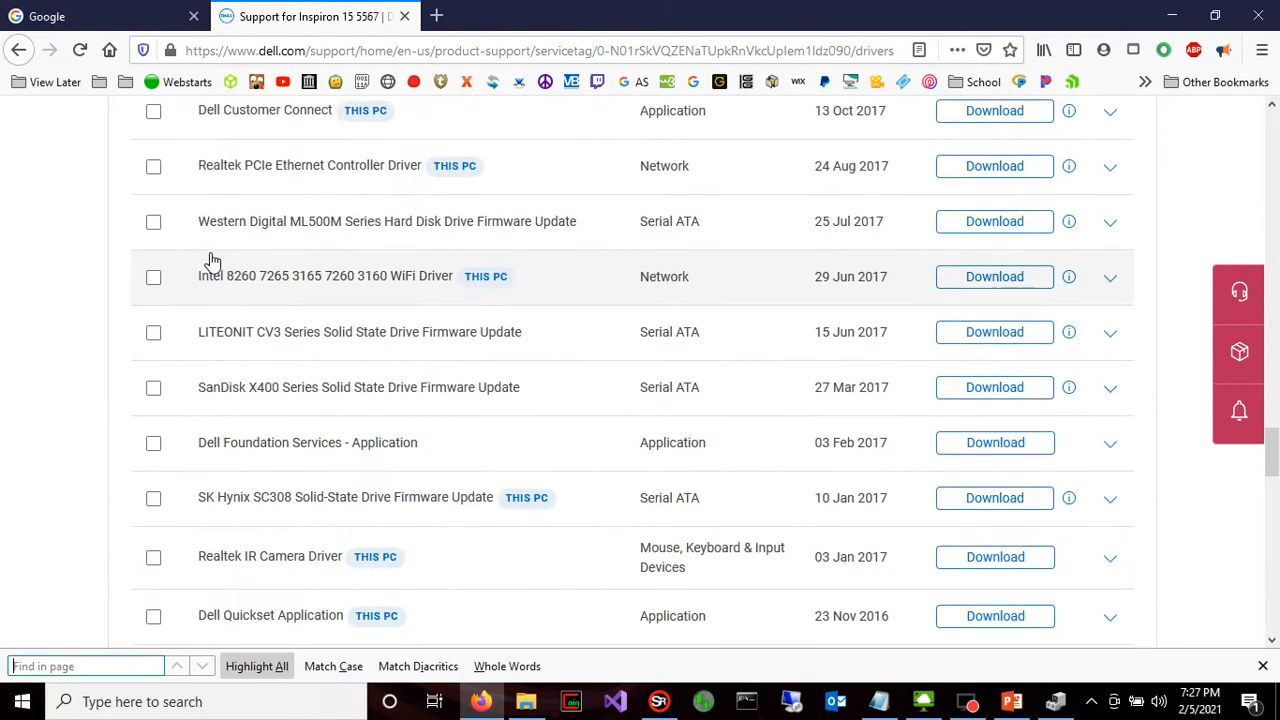
scroll(250, 290, up, 10)
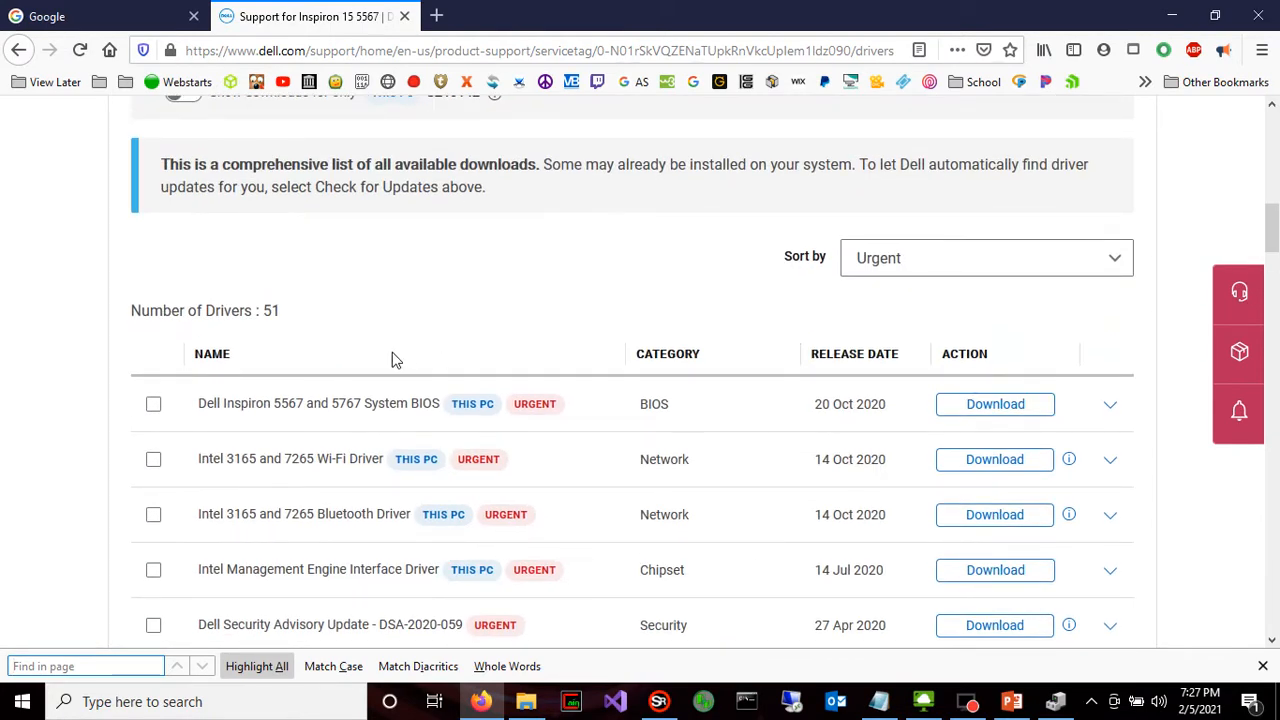
scroll(395, 360, down, 2)
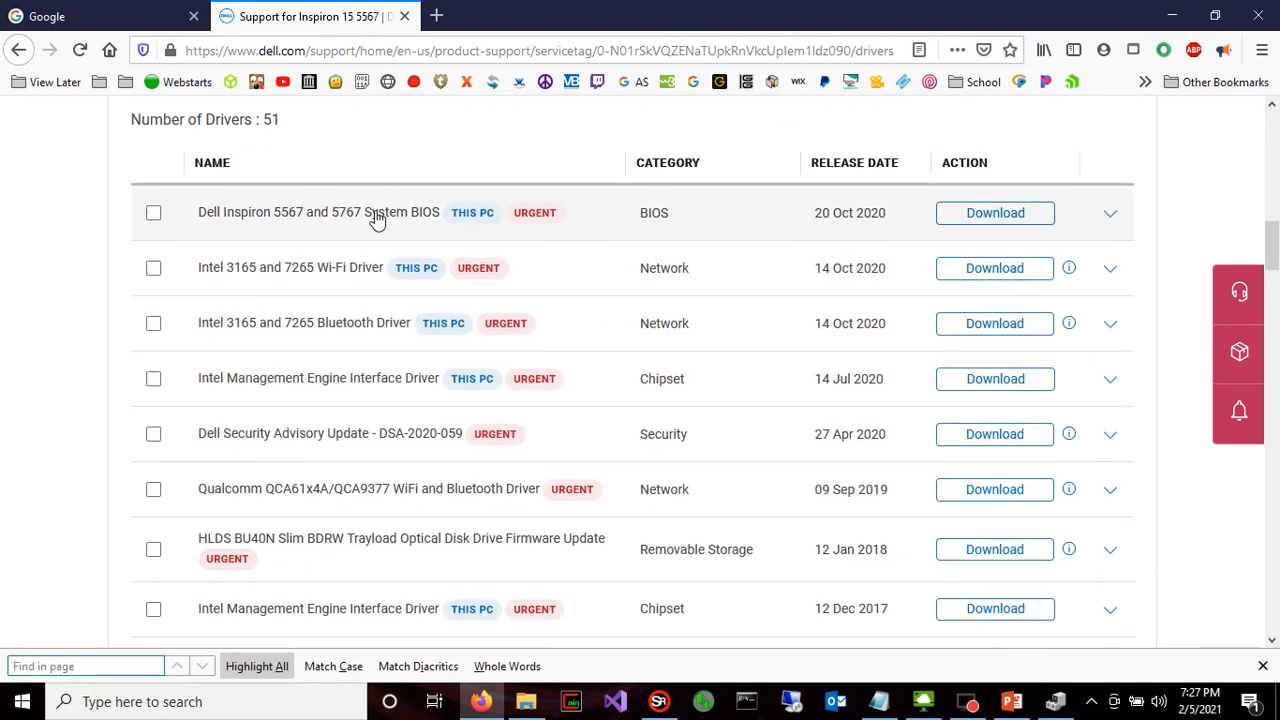
scroll(383, 229, up, 5)
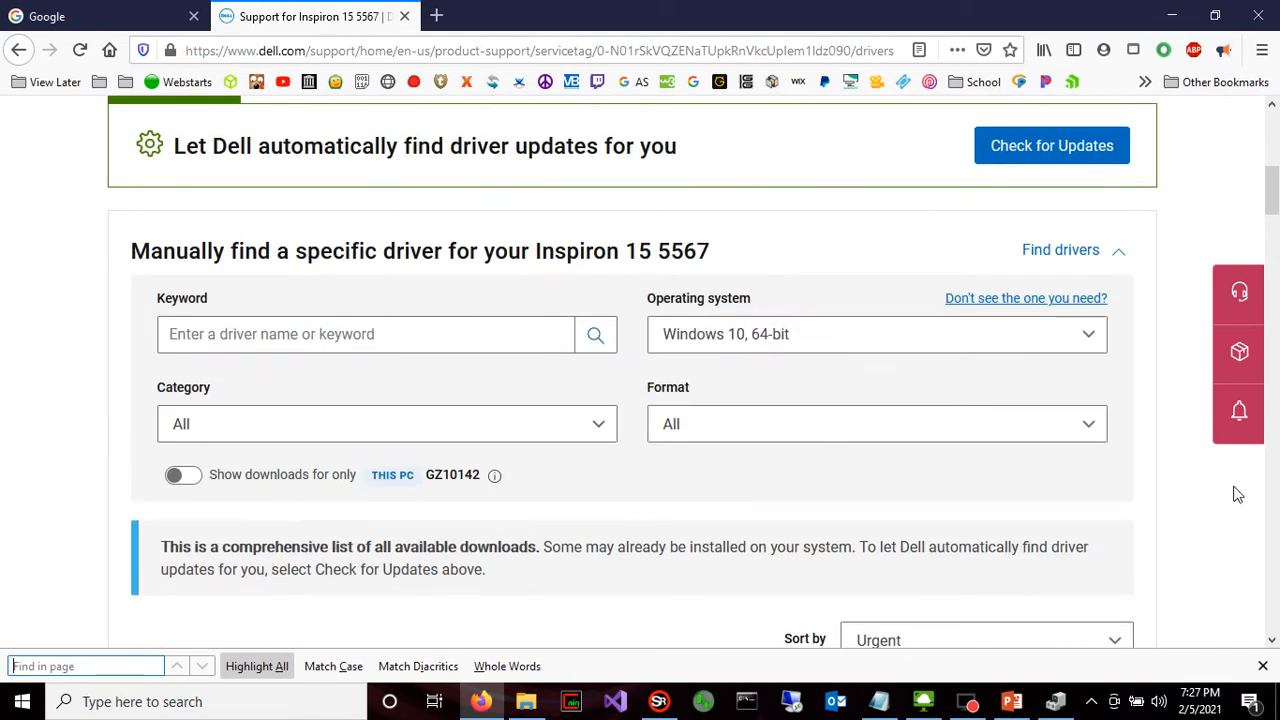
Close the browser, the wireless adapter's properties and Device Manager
click(1258, 16)
click(781, 53)
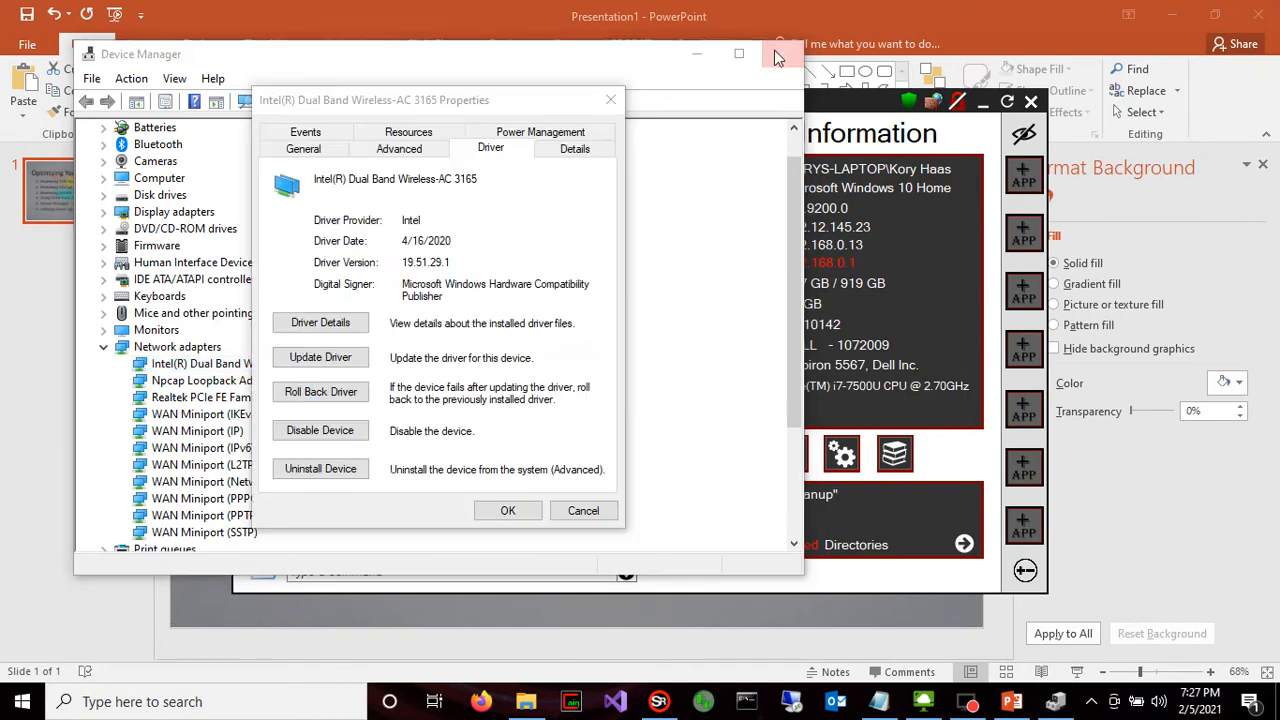
click(577, 358)
click(611, 100)
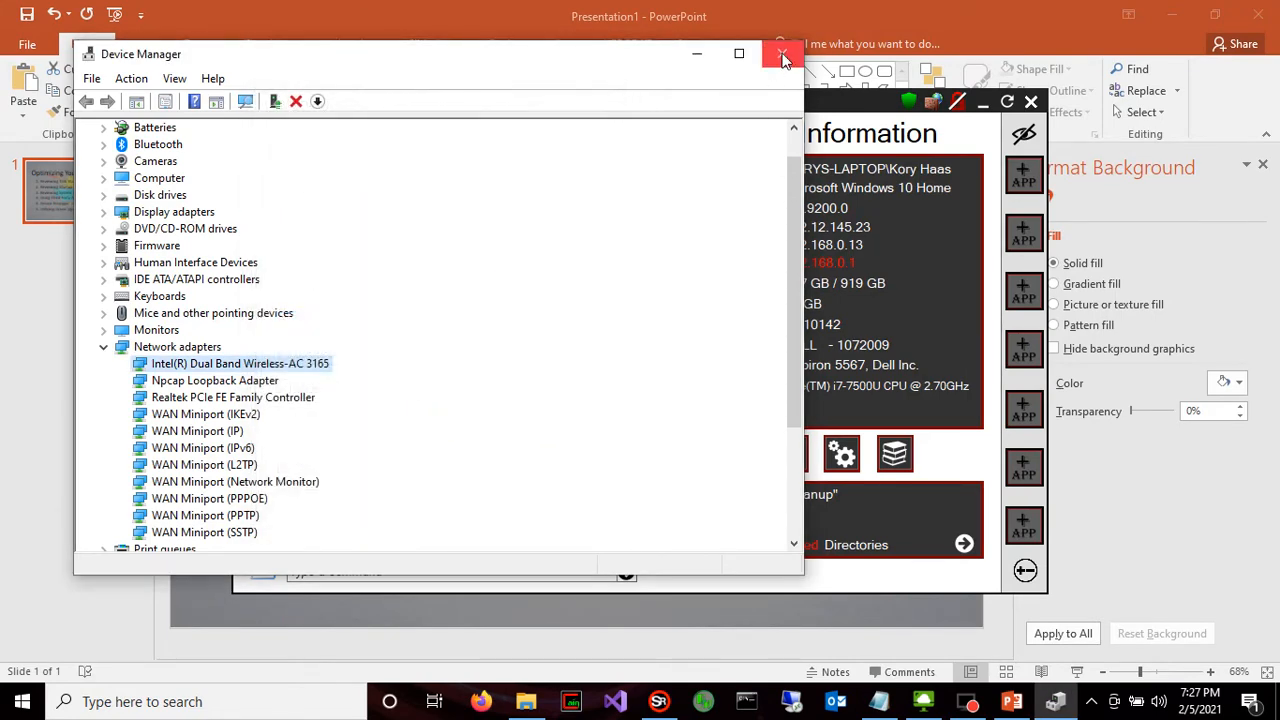
click(781, 53)
Switch to Firefox, open the Software page of haascomputers.com and look through the offered programs to the K22 Swift Repair entry
click(480, 701)
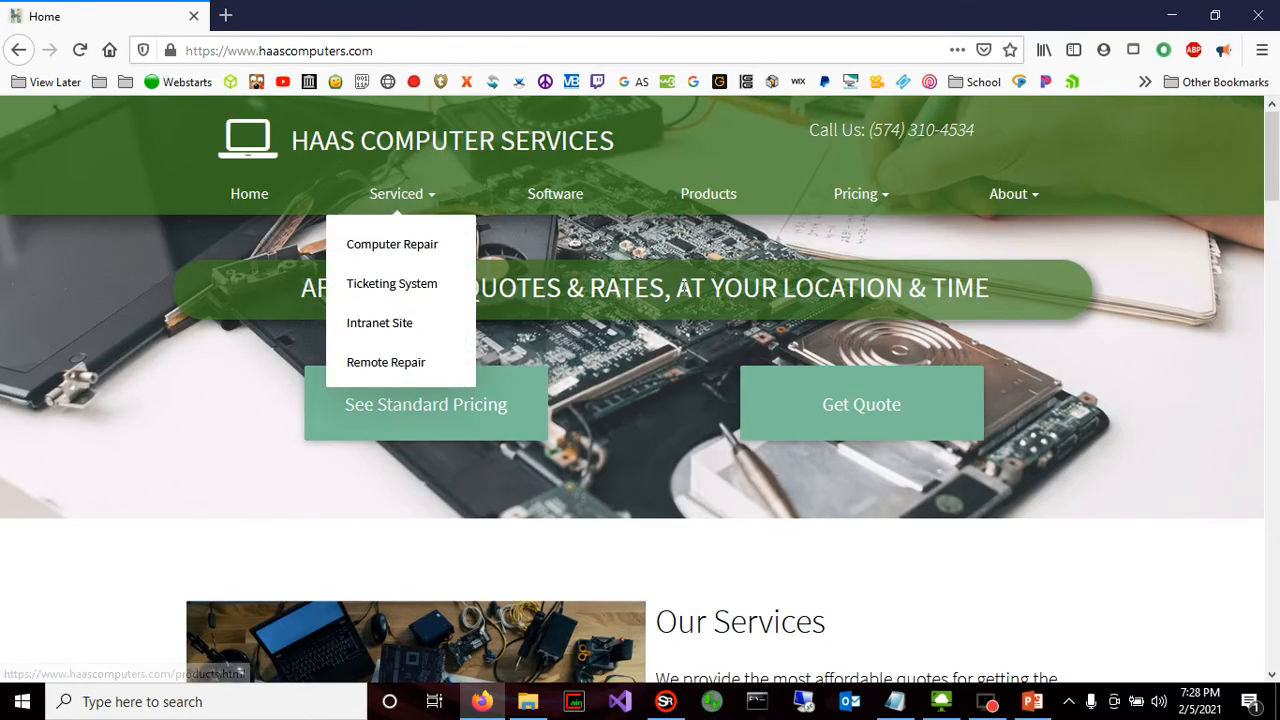
click(563, 200)
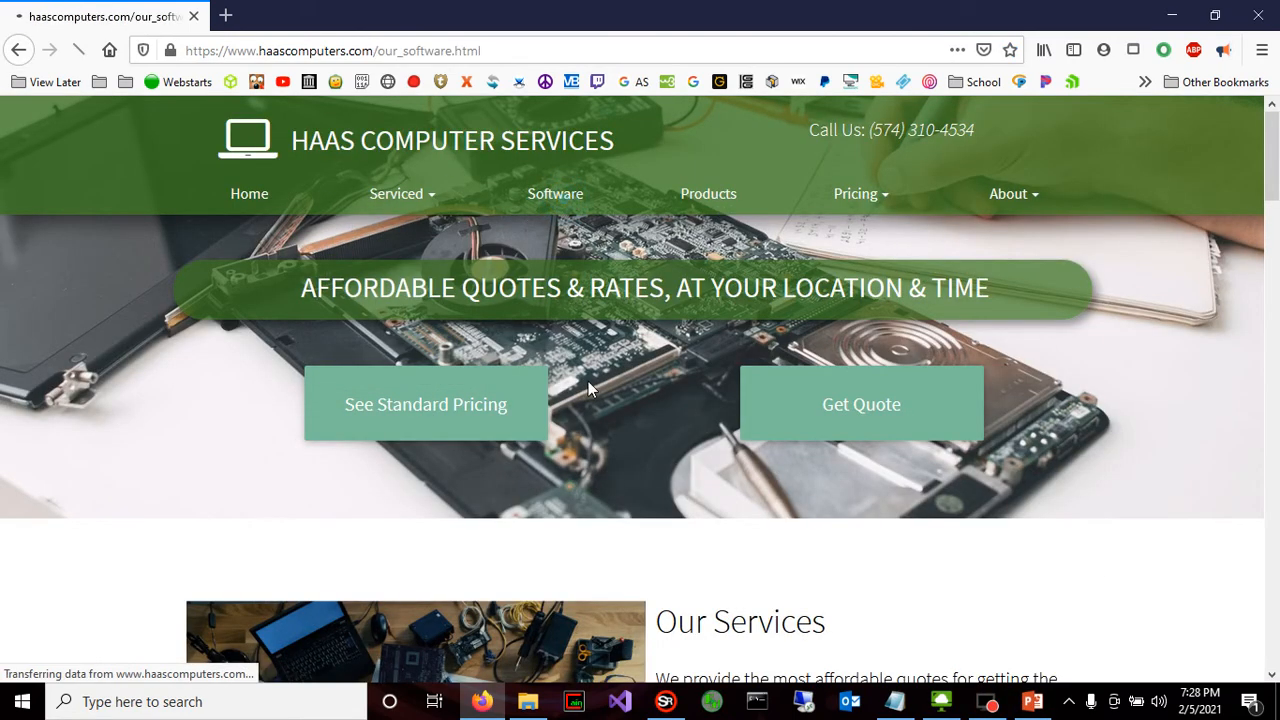
scroll(634, 327, down, 8)
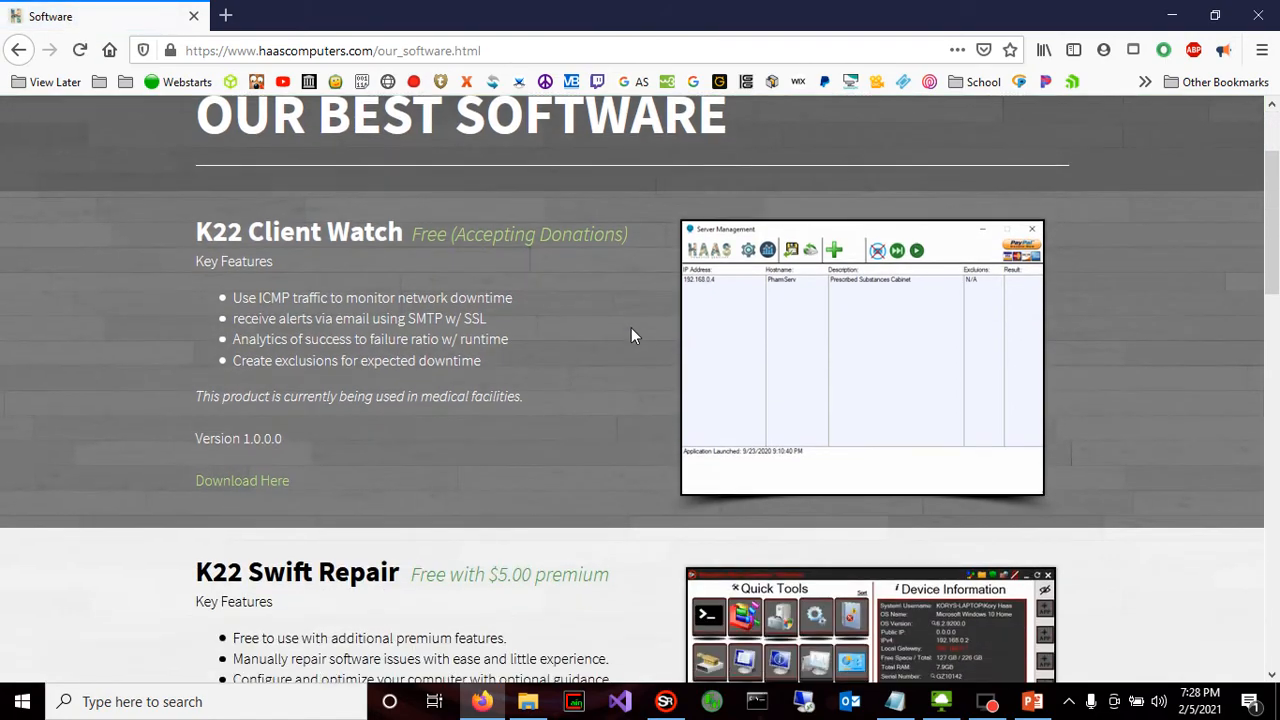
scroll(613, 300, down, 5)
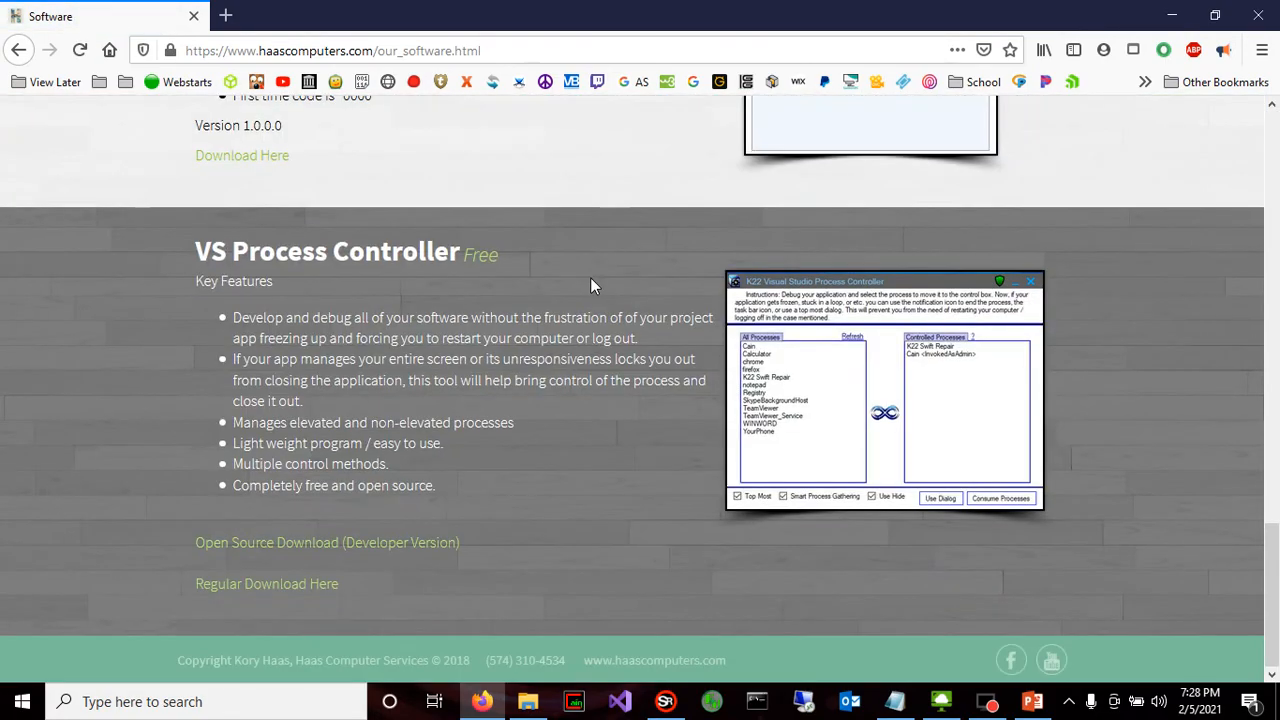
scroll(594, 290, up, 5)
scroll(603, 314, up, 8)
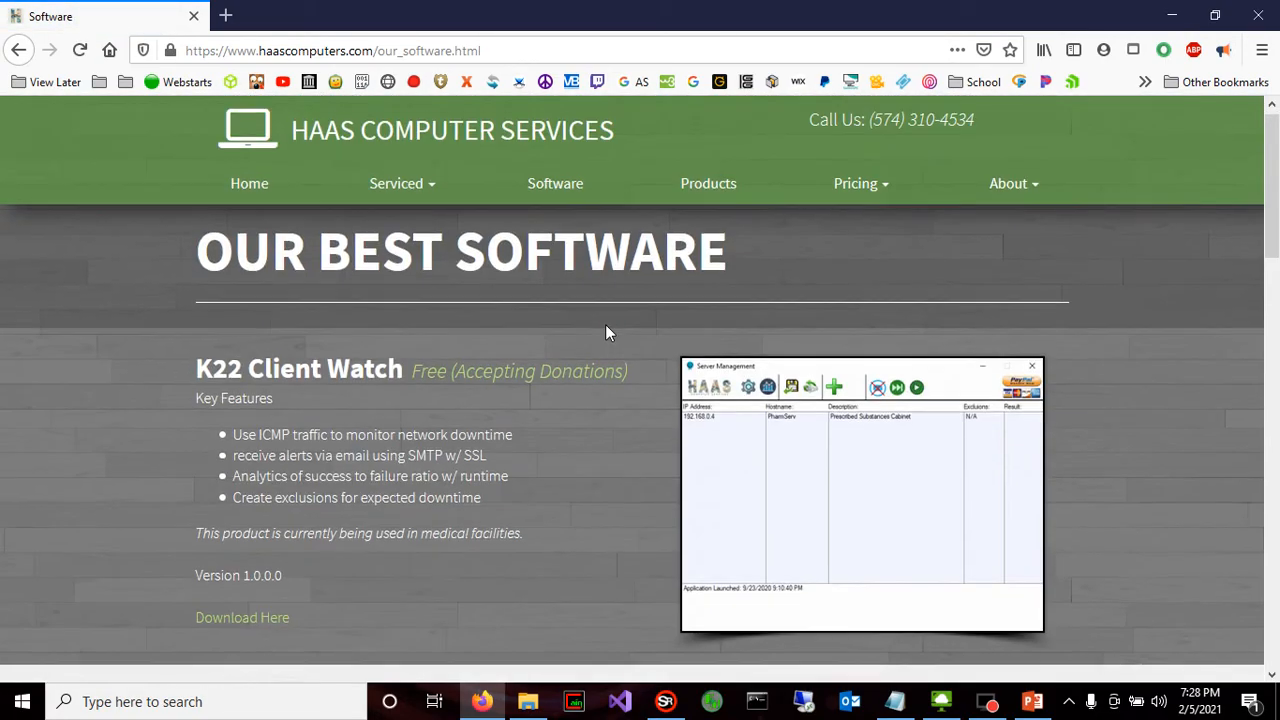
scroll(602, 326, down, 5)
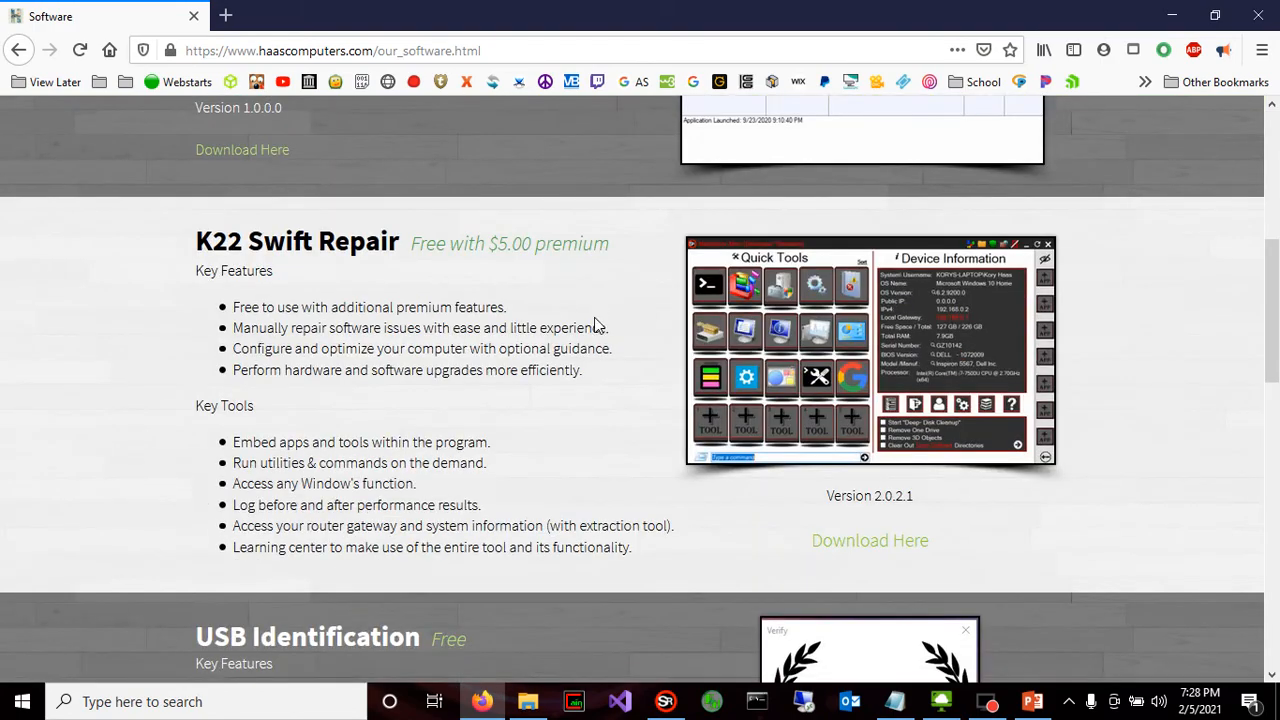
Review the K22 Swift Repair entry's price, key features and tools, and look over the Software page around it
drag(449, 257, 529, 437)
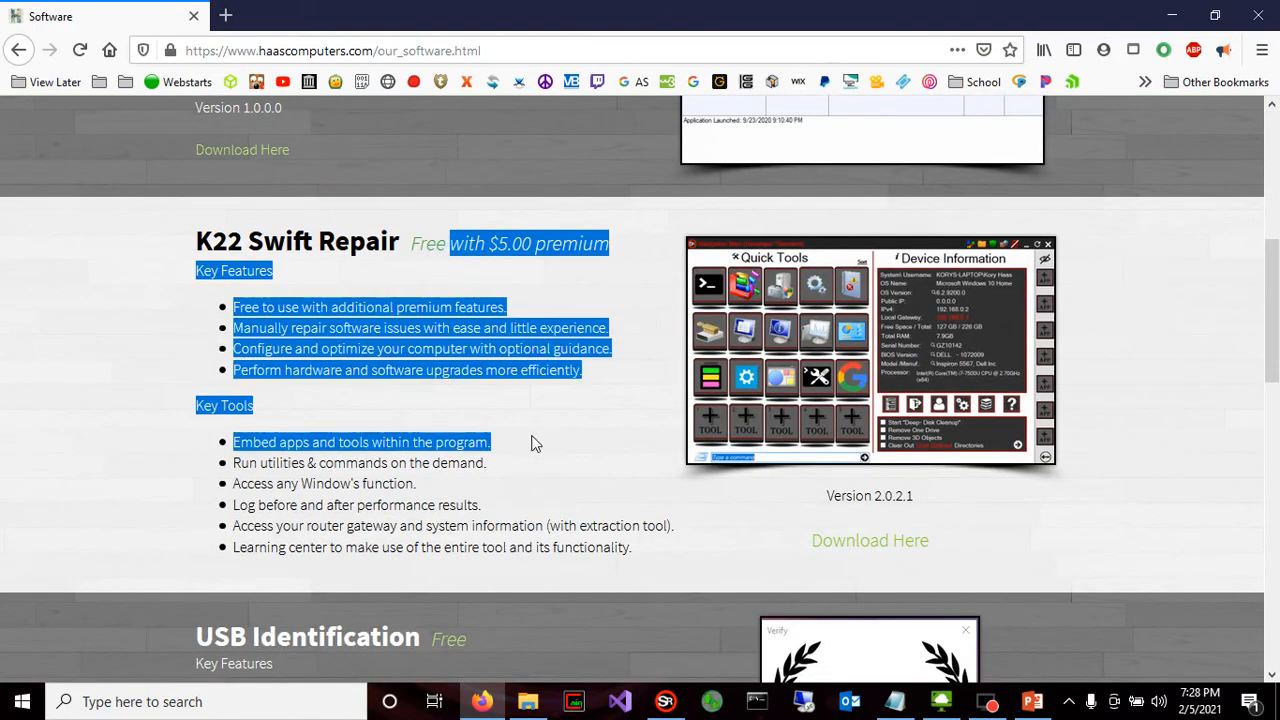
click(529, 437)
scroll(562, 409, up, 5)
scroll(800, 480, down, 7)
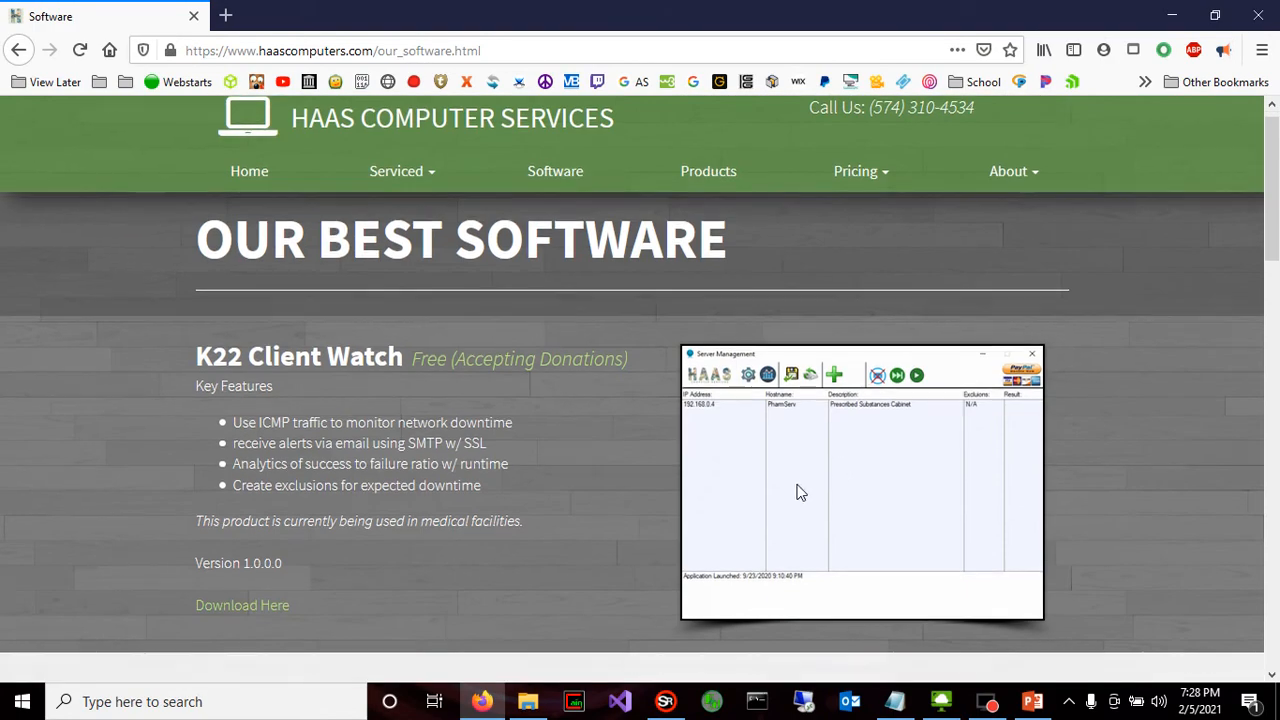
scroll(791, 410, up, 8)
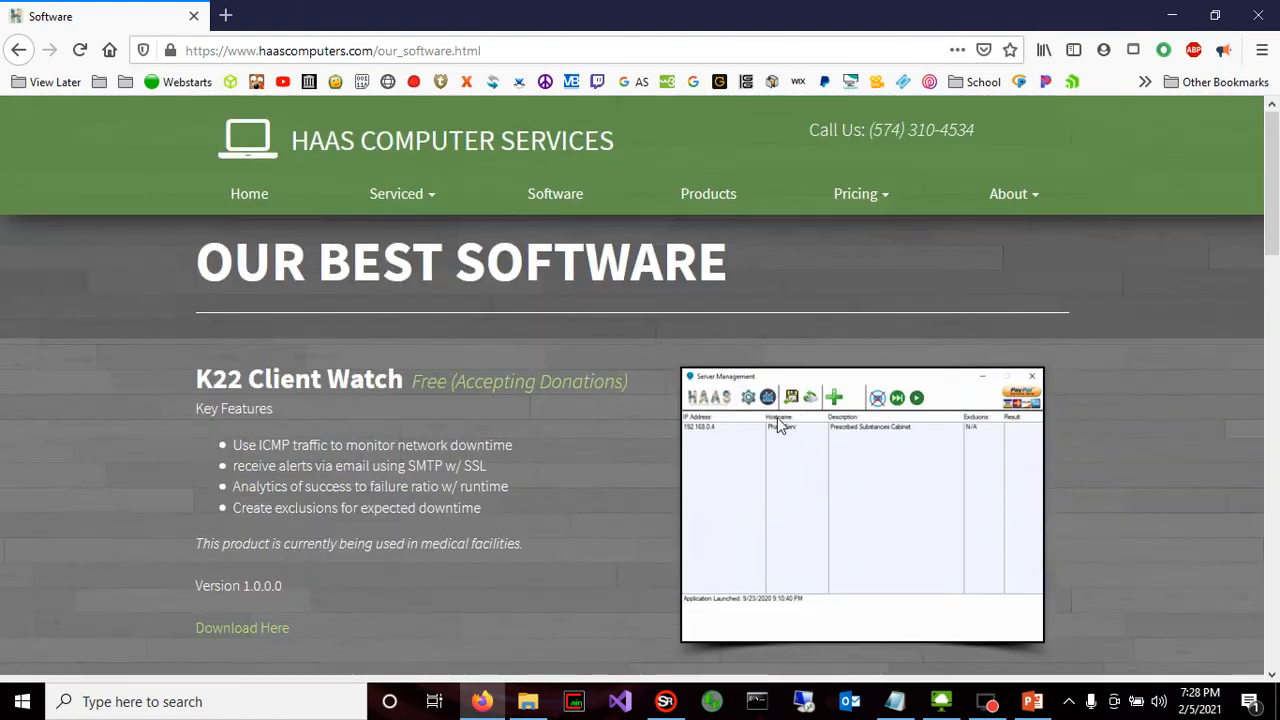
scroll(591, 360, down, 5)
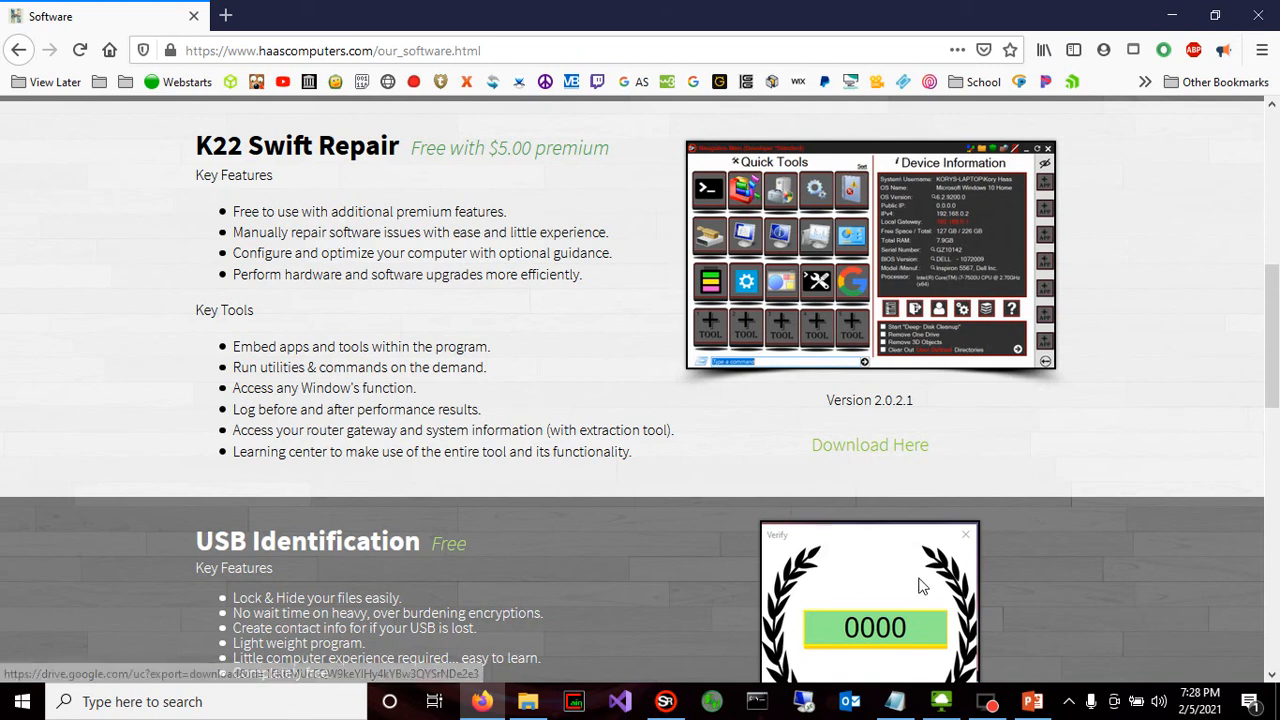
Switch to PowerPoint and start the slide show of the "Optimizing Your Windows 10 PC" slide
click(1032, 701)
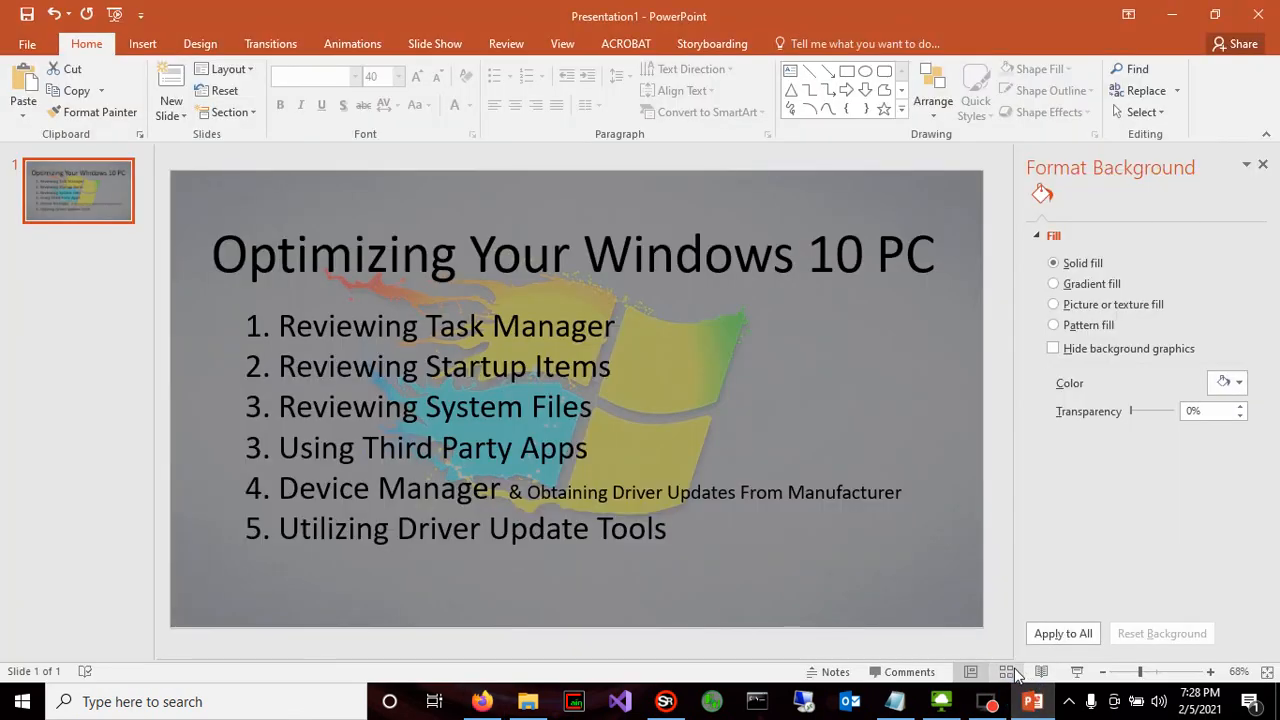
click(1077, 671)
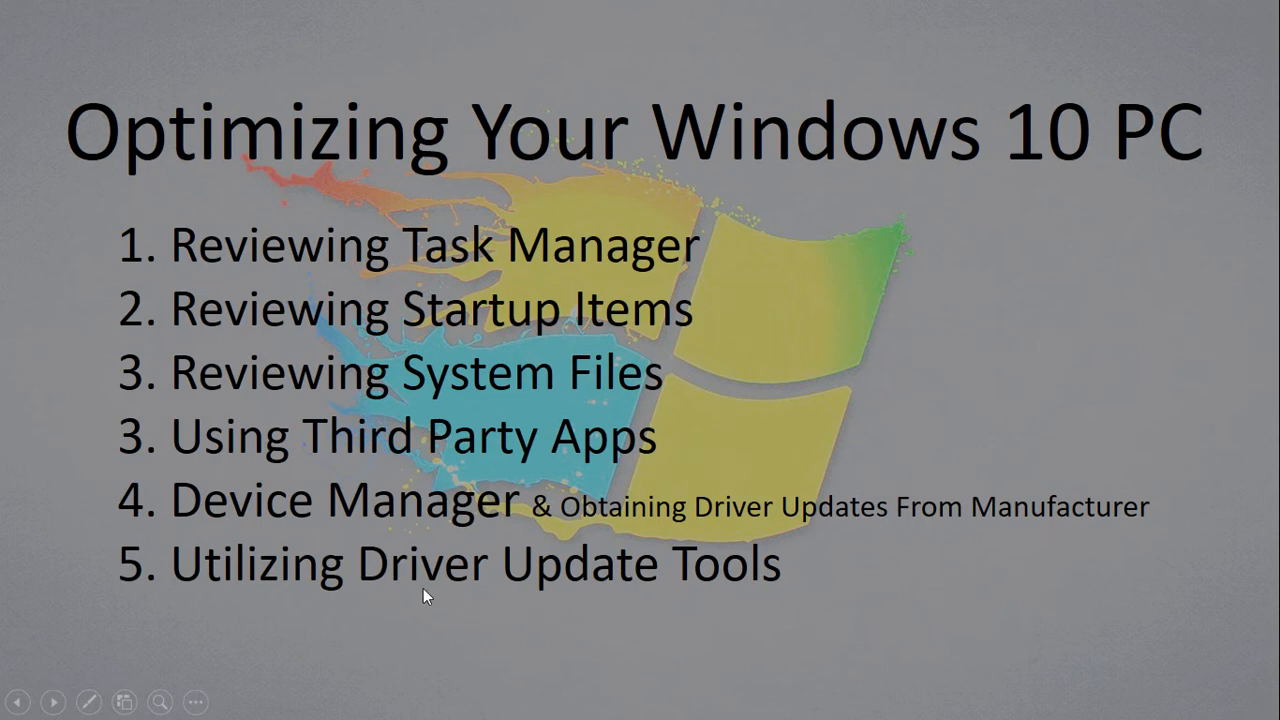